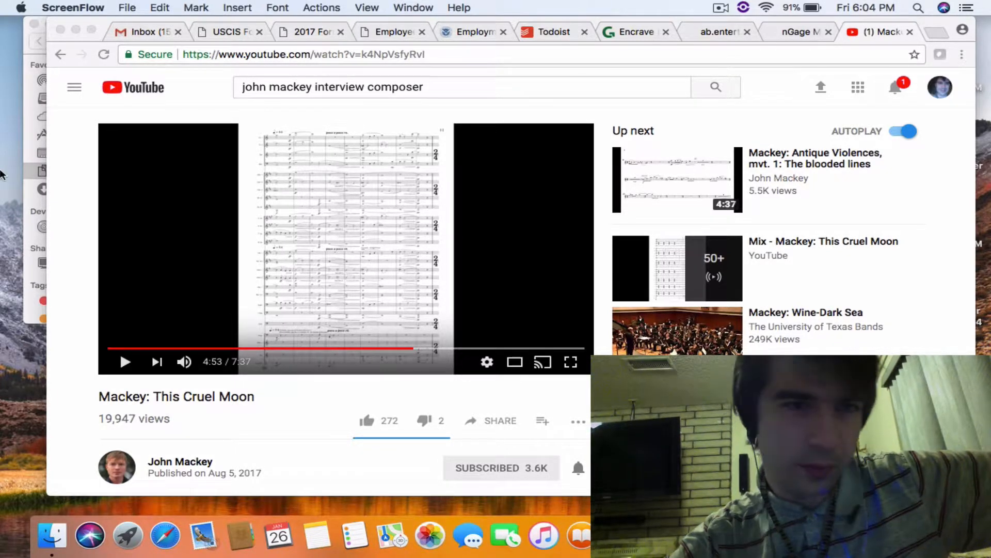
- Switch to Finale and start a new score with the Setup Wizard, using the Concert Band (Full) ensemble in Engraved Style
click(77, 29)
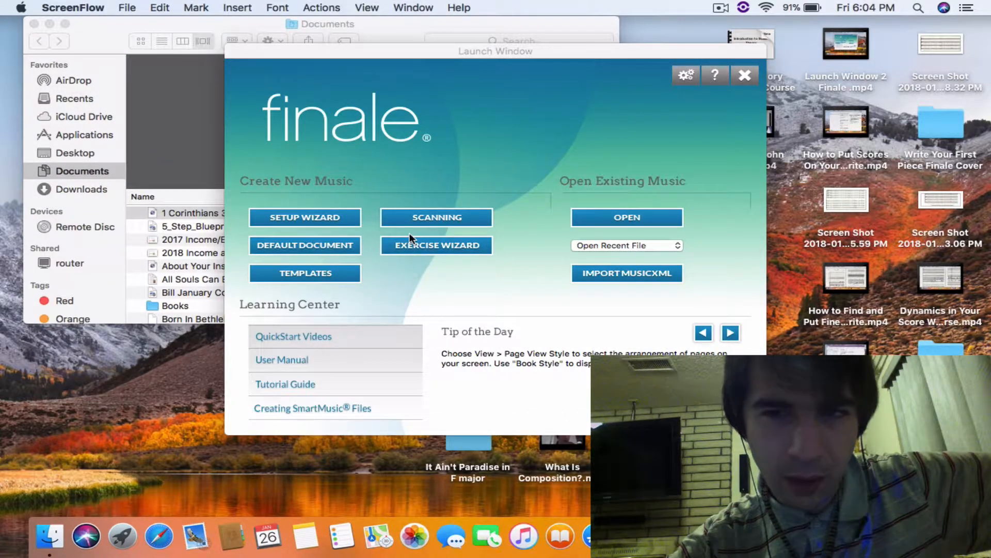
click(322, 218)
click(322, 218)
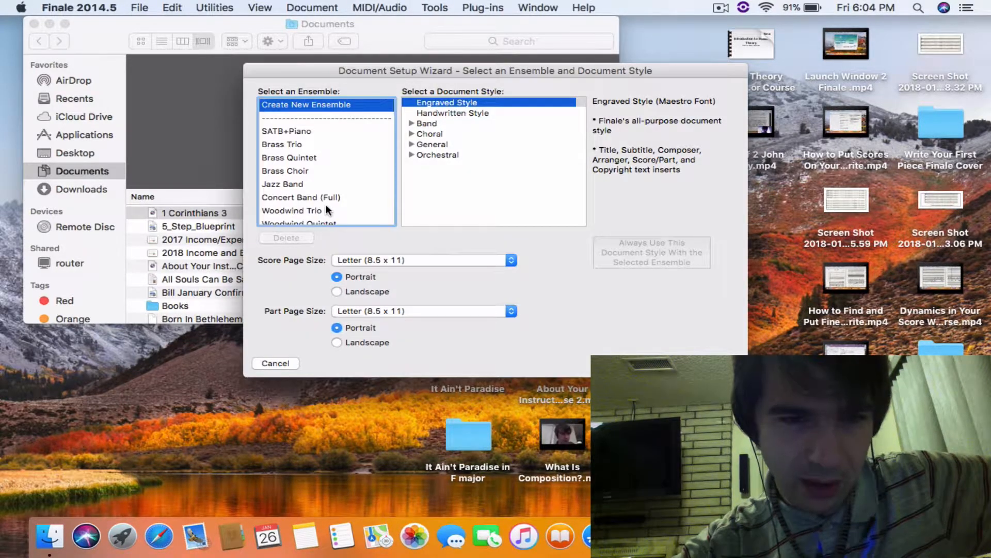
scroll(326, 203, down, 5)
scroll(317, 156, up, 5)
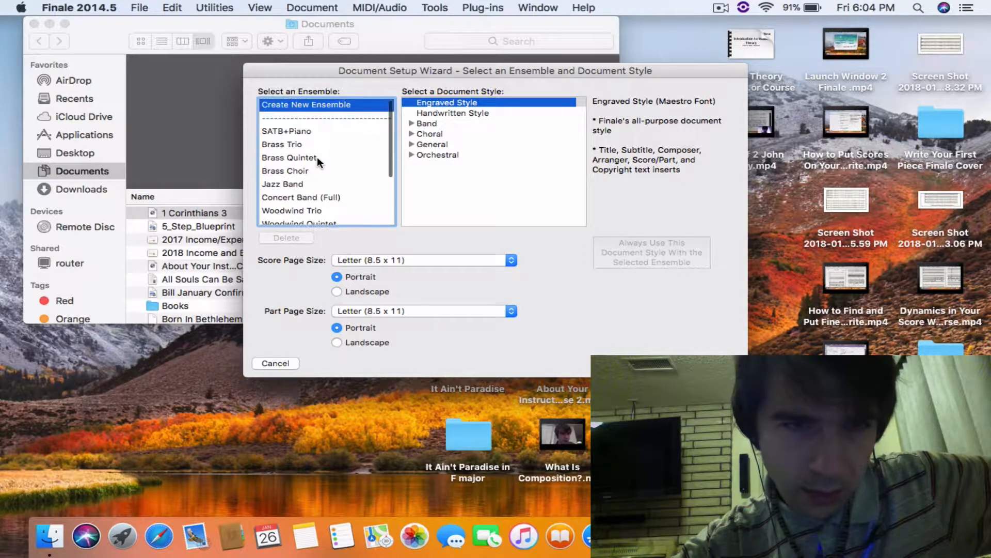
click(314, 197)
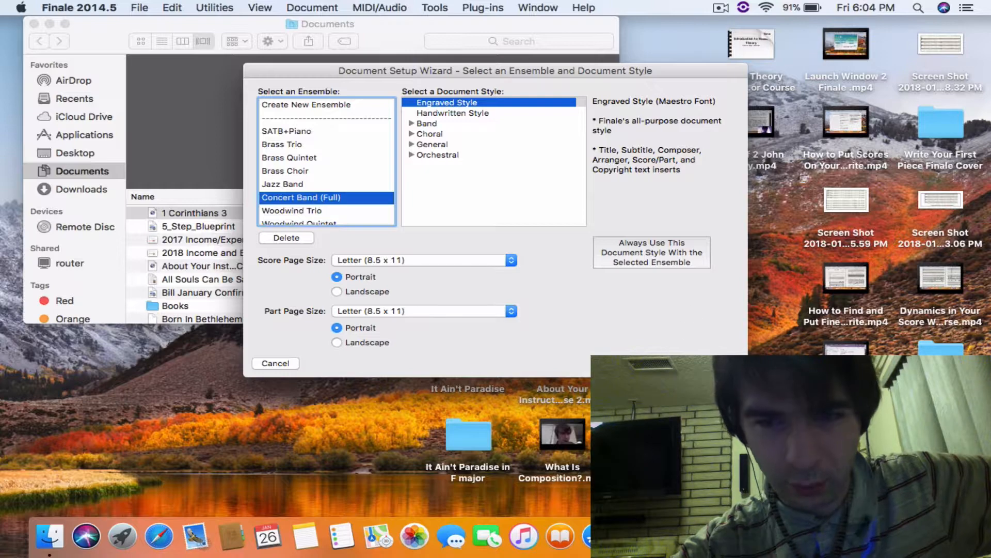
click(715, 363)
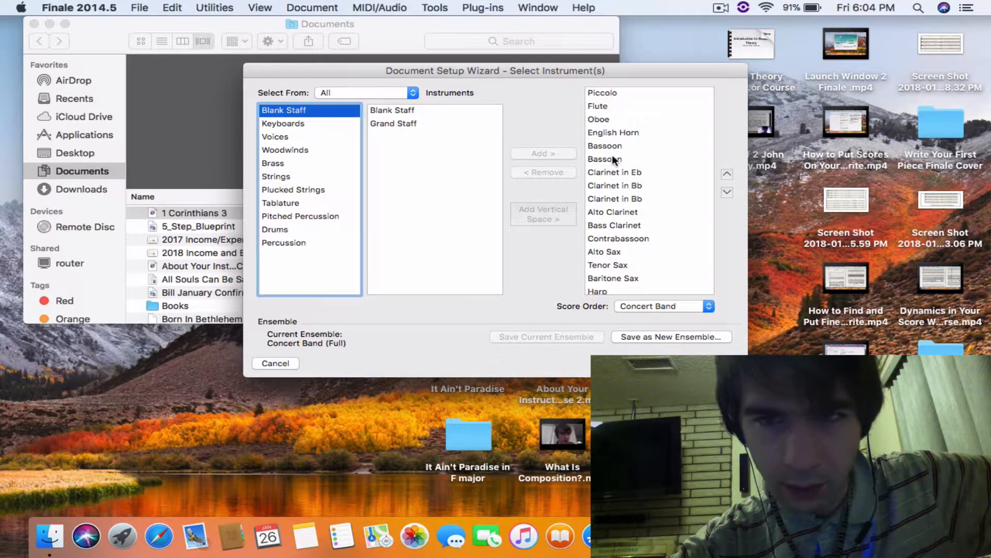
- Add a Double Bass from the Strings family to the score's instruments and continue without saving changes to the ensemble preset
scroll(614, 160, down, 1)
scroll(611, 154, down, 5)
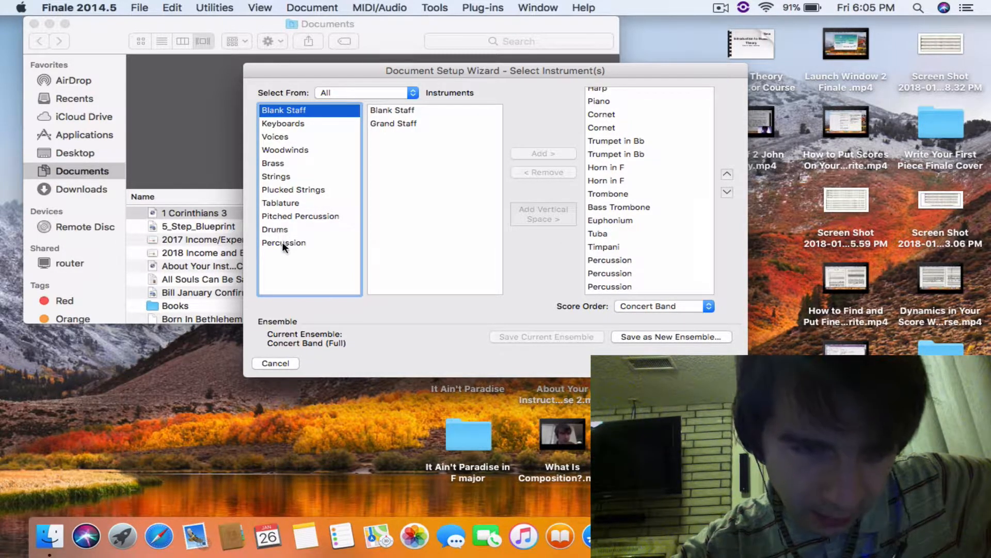
click(279, 176)
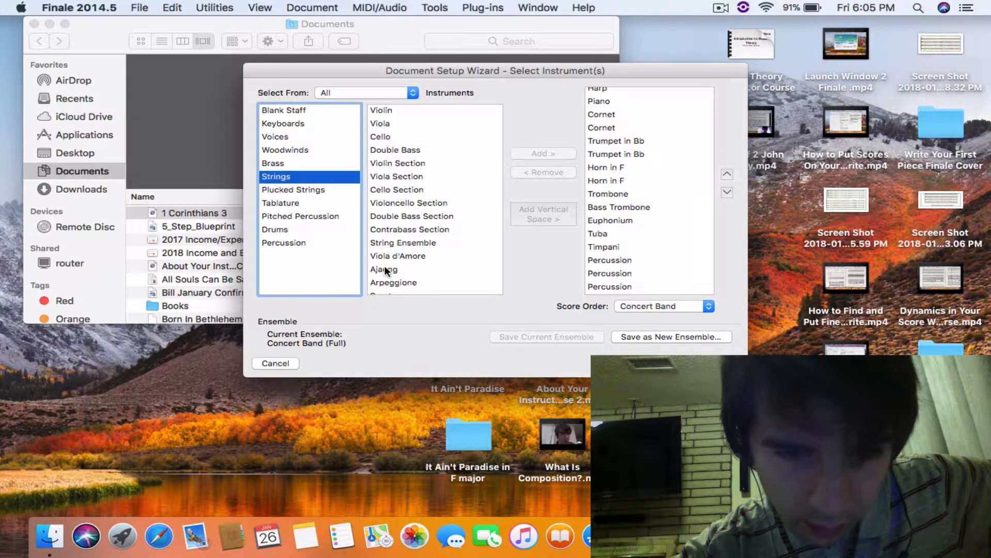
scroll(387, 266, down, 3)
scroll(384, 265, up, 4)
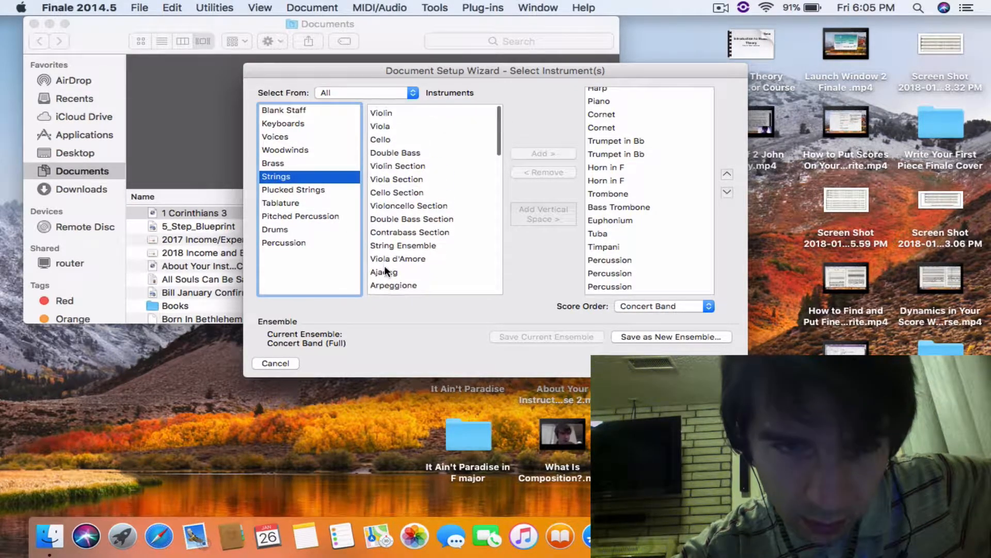
click(398, 149)
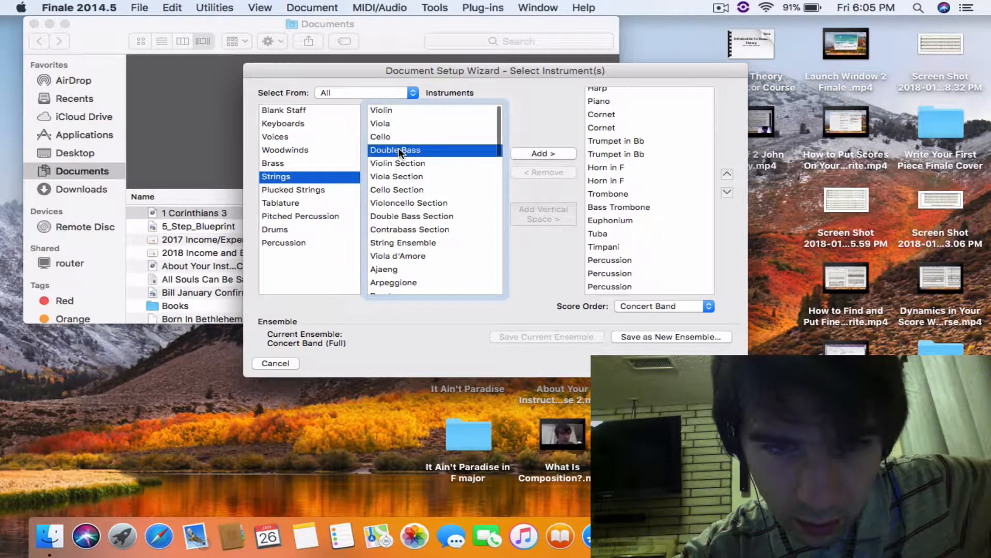
click(555, 154)
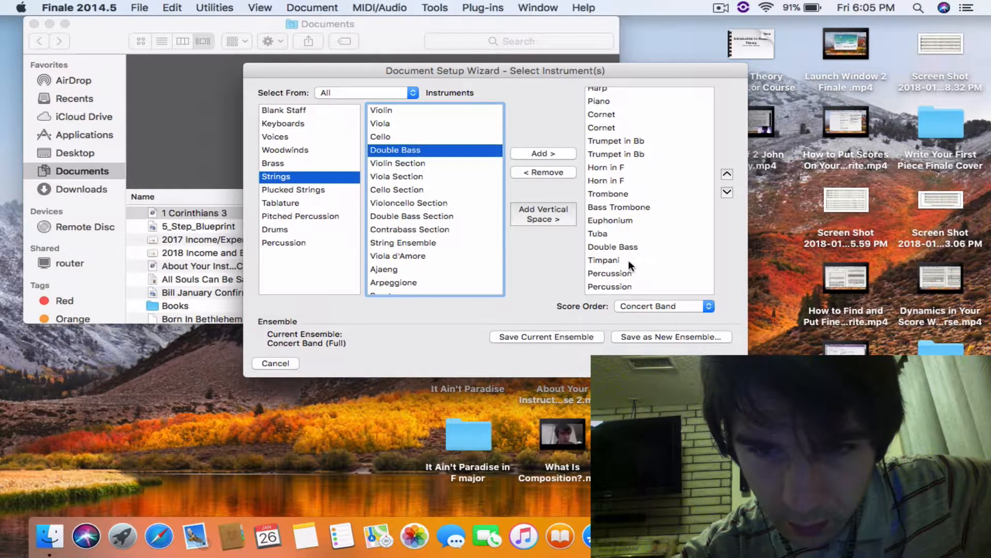
scroll(633, 279, down, 1)
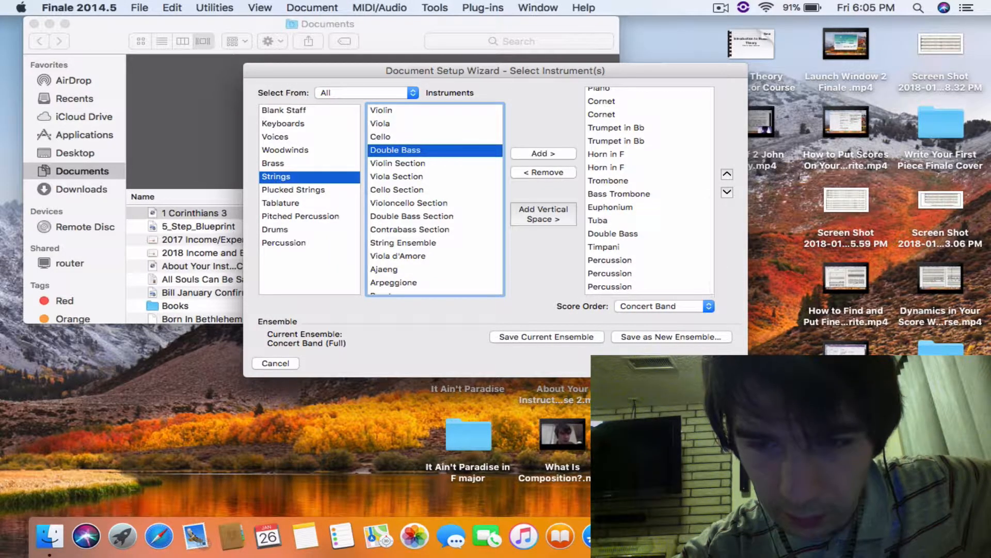
click(707, 363)
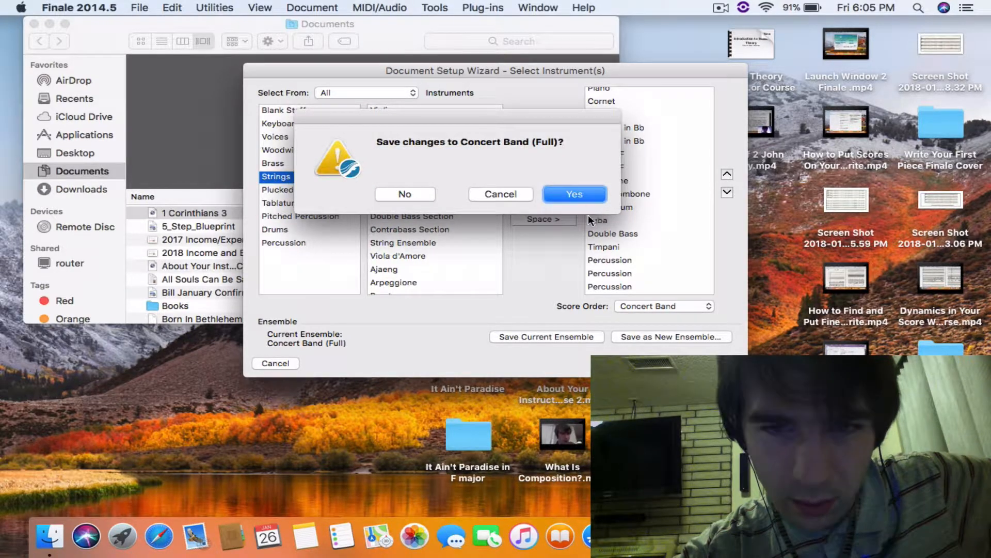
click(405, 193)
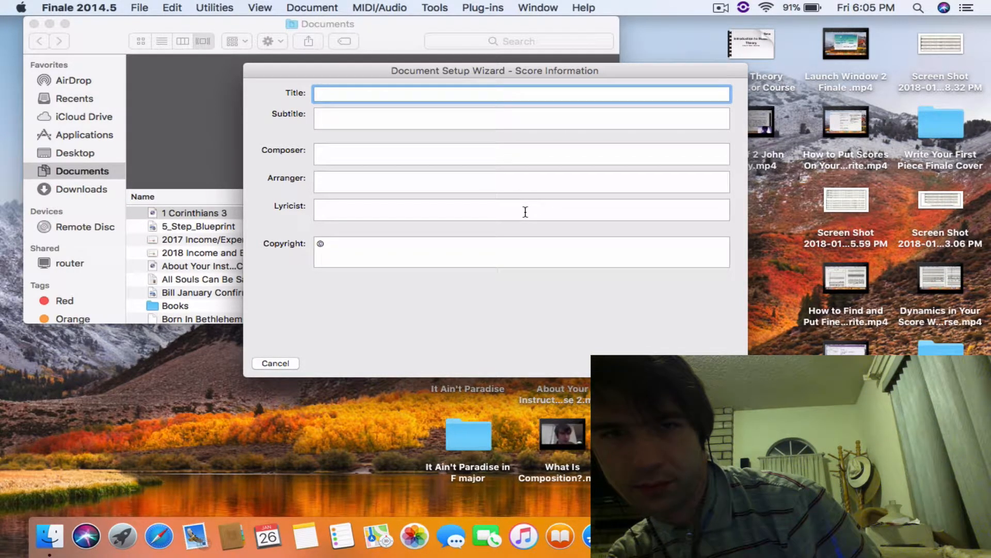
- Enter "Pain Not Hollow" as the score's title and fill in the composer's full name
text(P)
key(BackSpace)
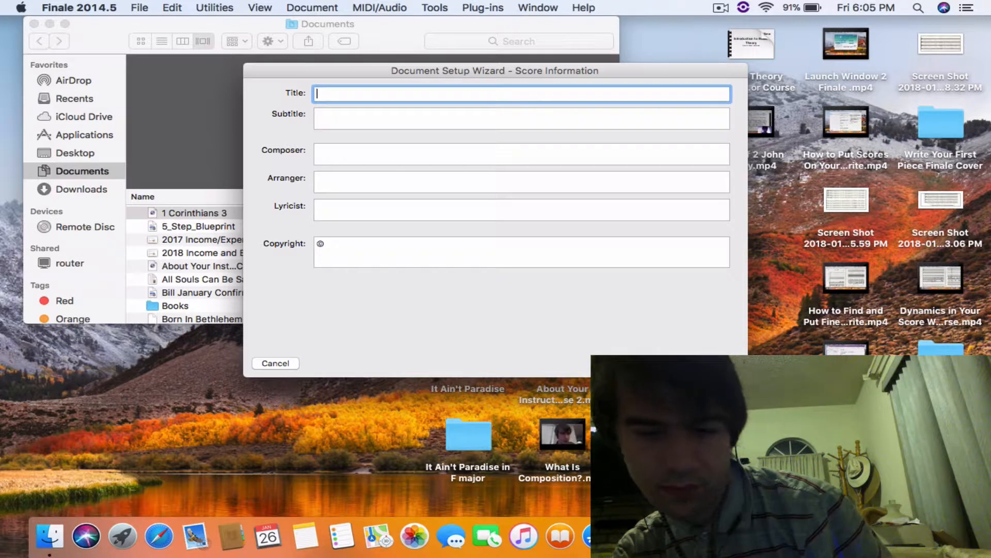
text(Pain)
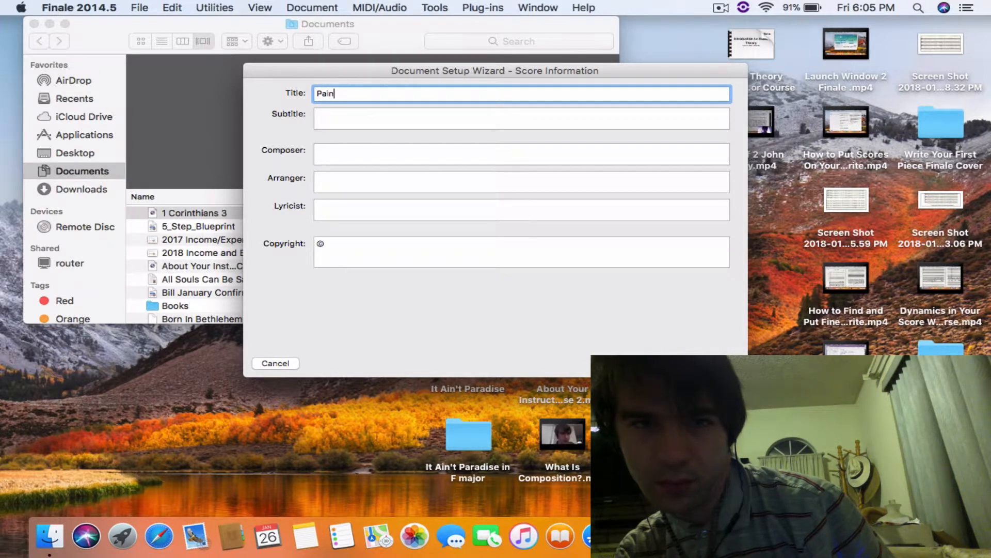
text( Not H)
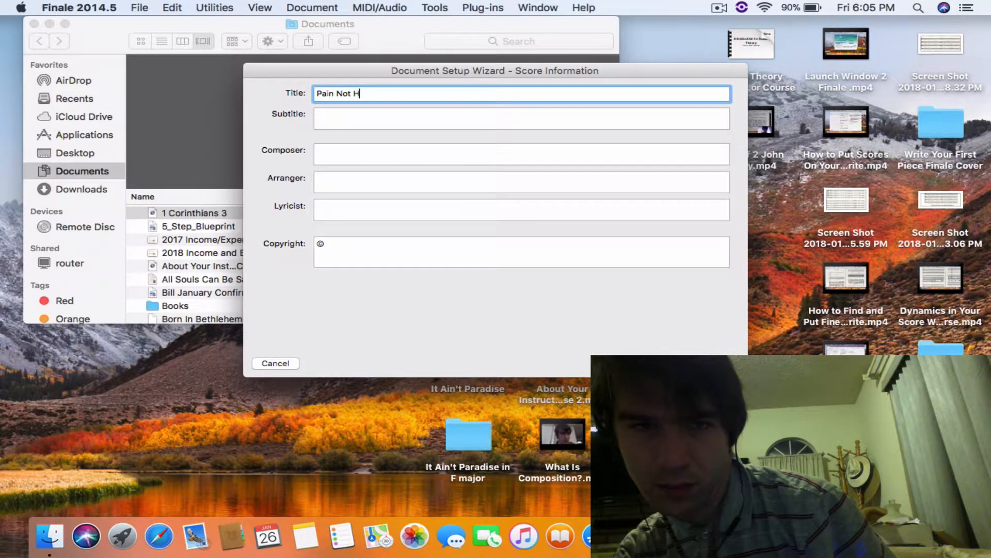
text(ollow)
key(Tab)
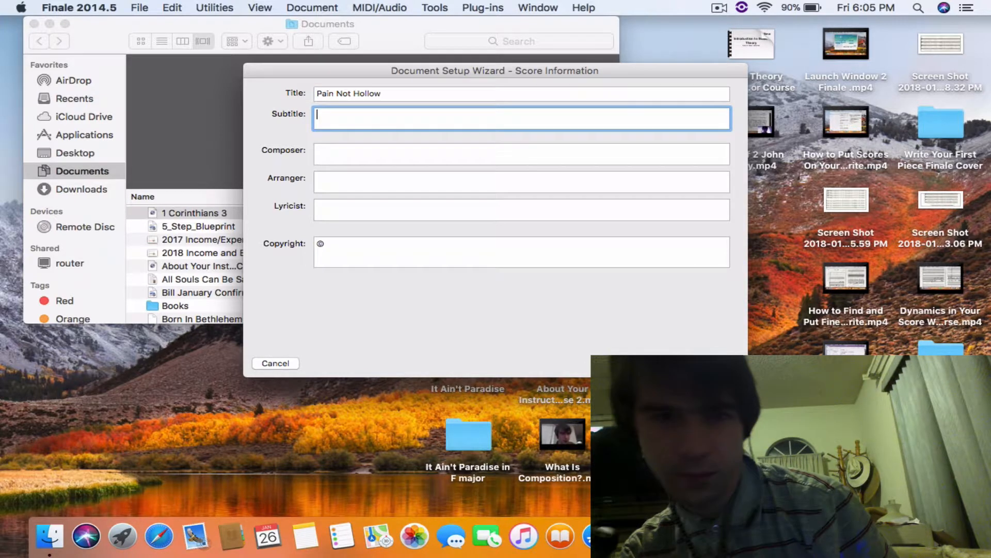
key(Tab)
text(Cody)
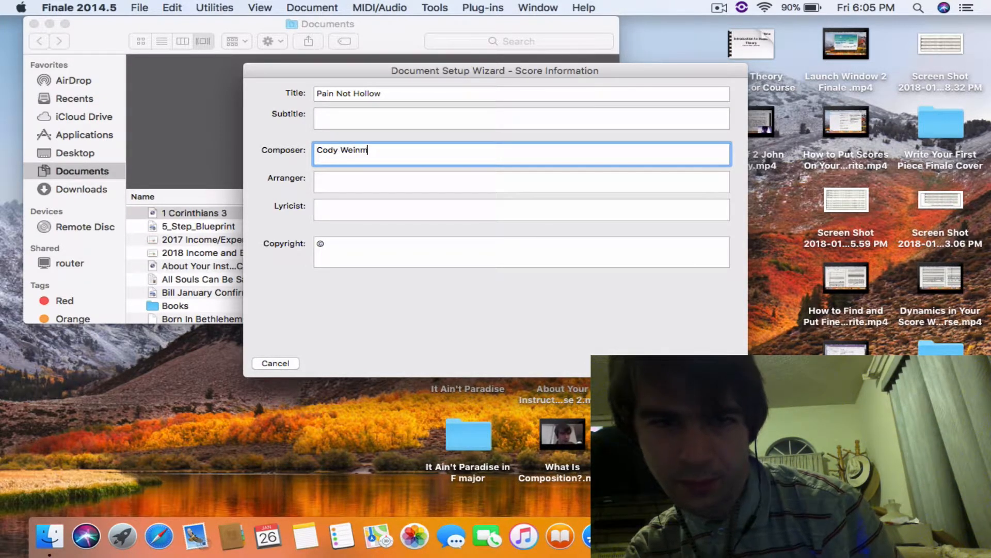
key(Tab)
key(Tab)
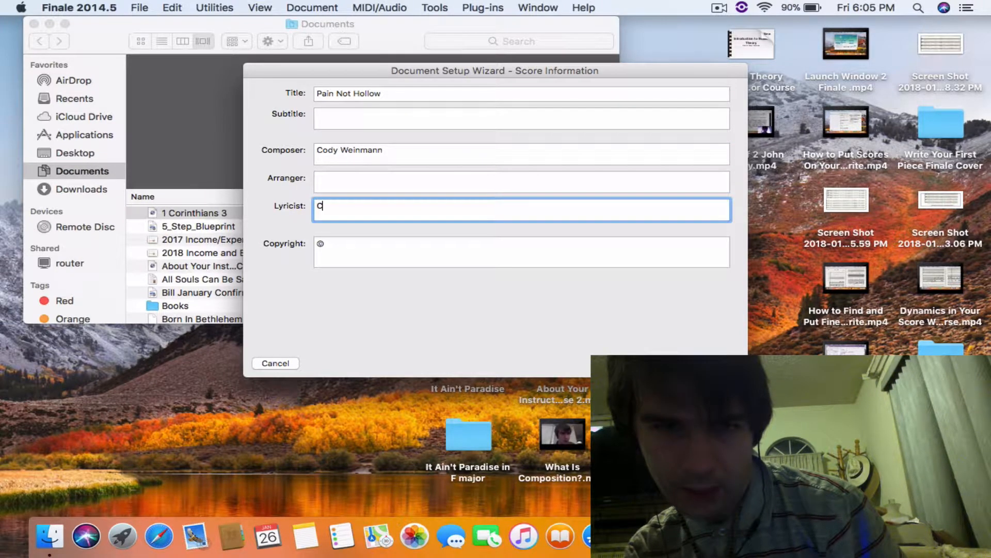
text(Cody Weinmann)
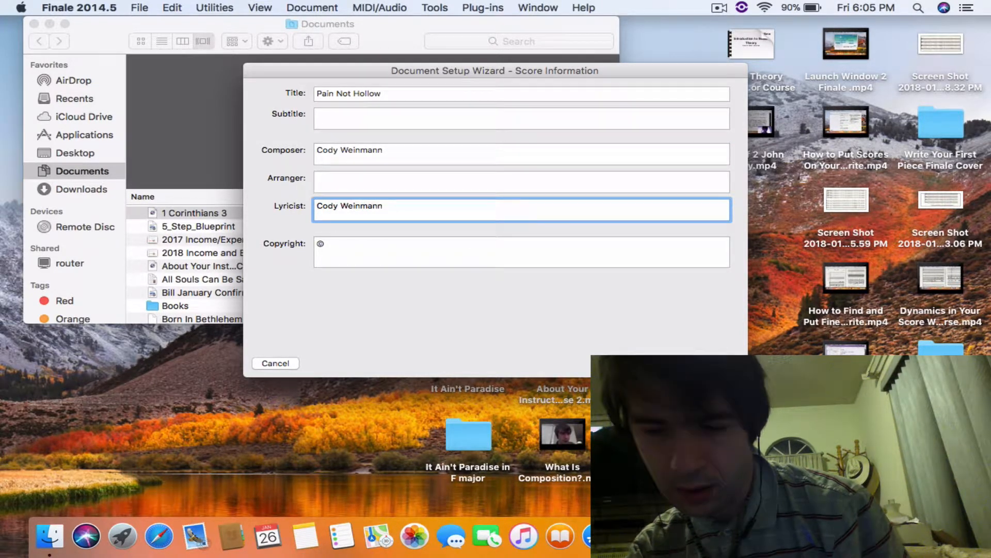
key(BackSpace)
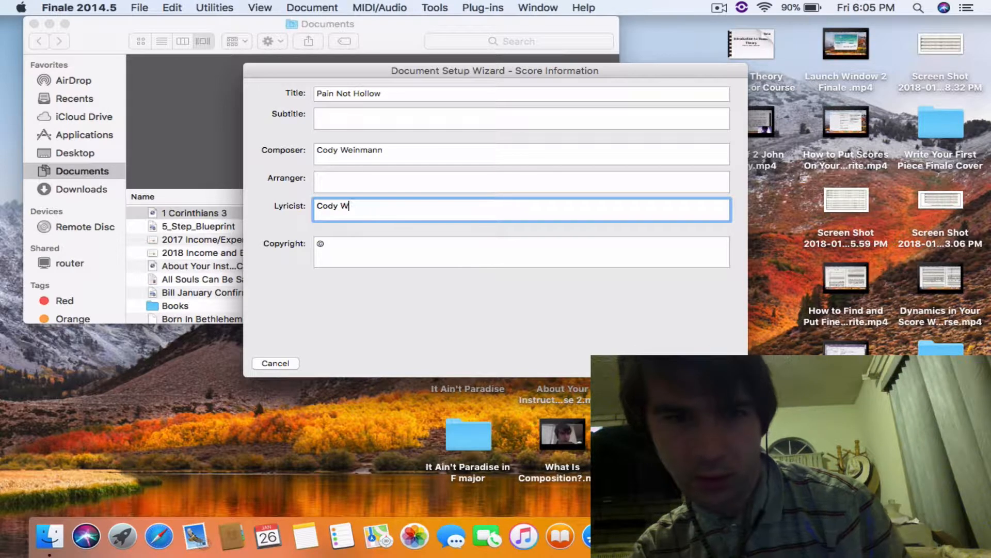
- Complete the copyright line with "2018." followed by the composer's full name, and continue to the score settings
click(534, 254)
text(2018)
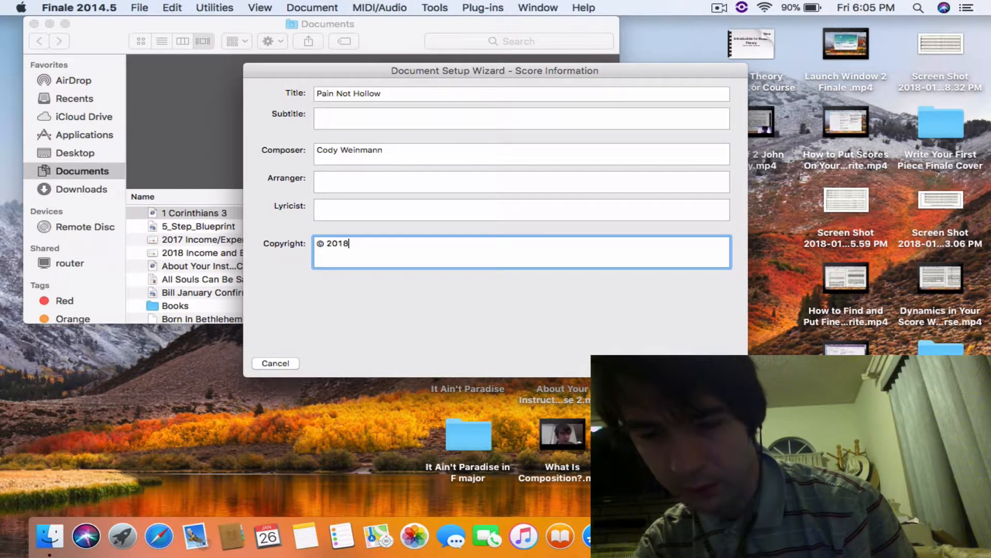
text(.)
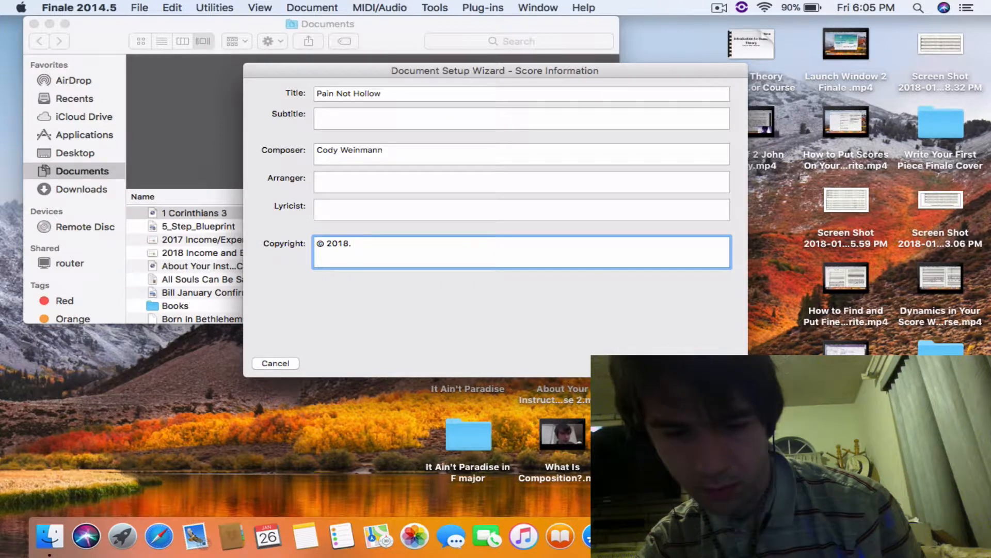
text( Cody Weinmann.)
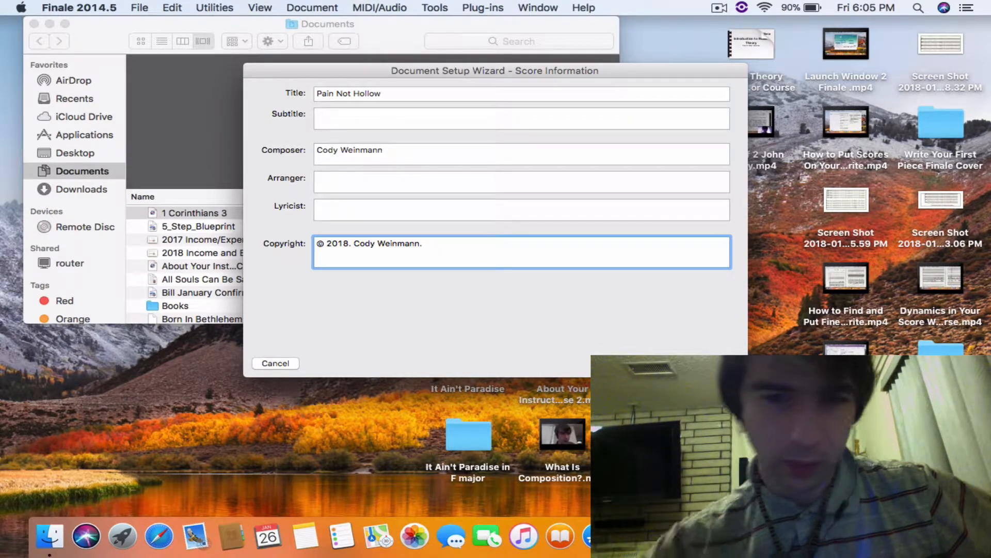
key(Return)
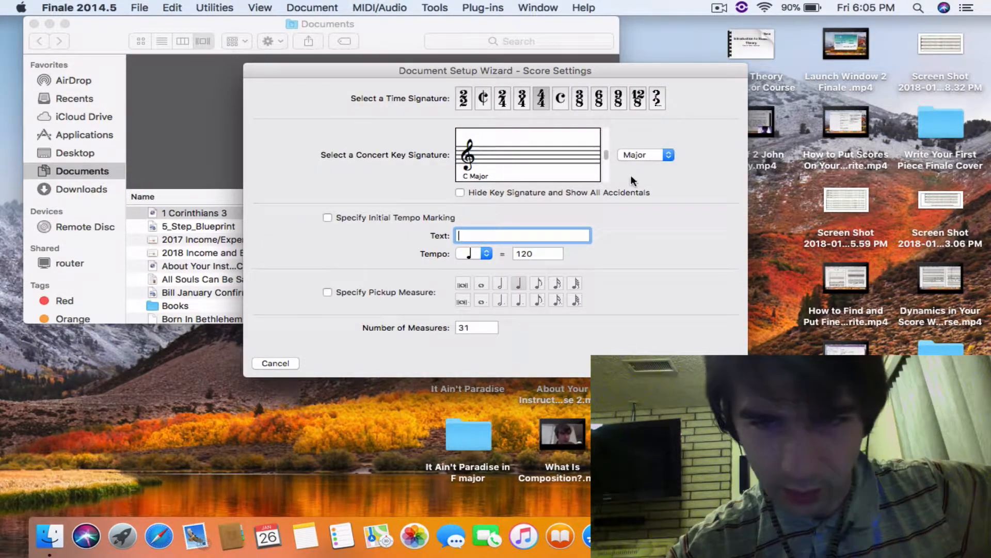
- Set the concert key signature to A minor and the initial tempo marking to quarter note = 60
click(639, 154)
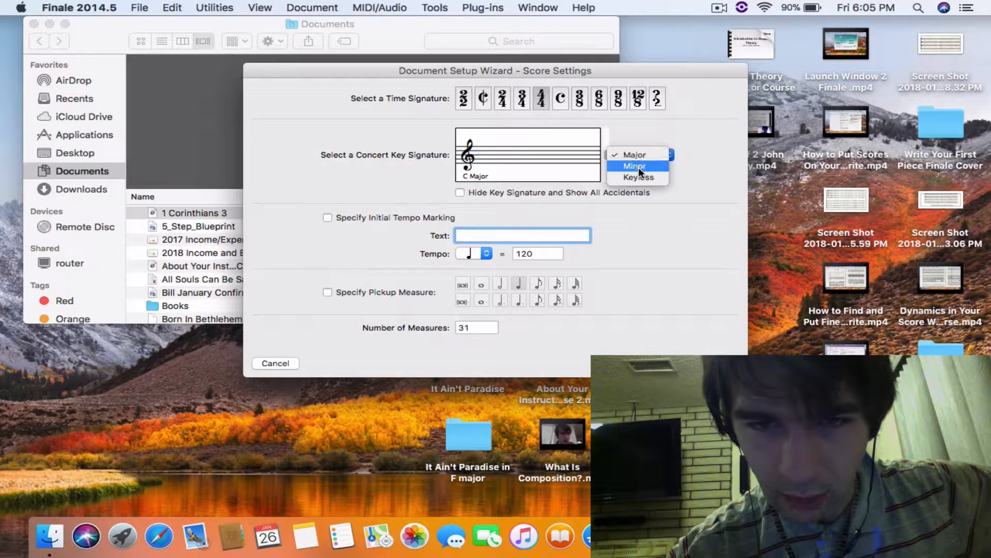
click(638, 166)
double_click(542, 254)
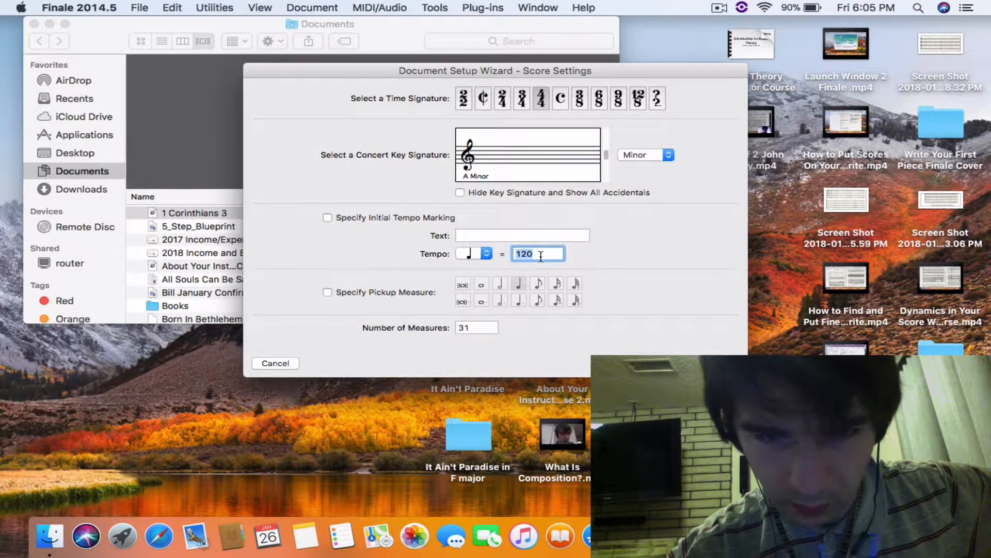
text(60)
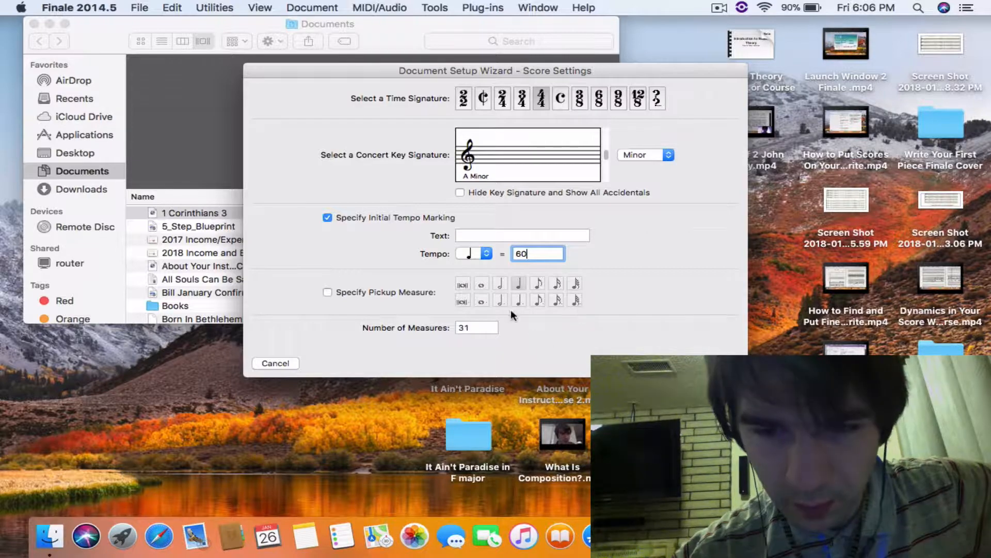
- Set the number of measures to 100 and finish the wizard to create the score
double_click(477, 329)
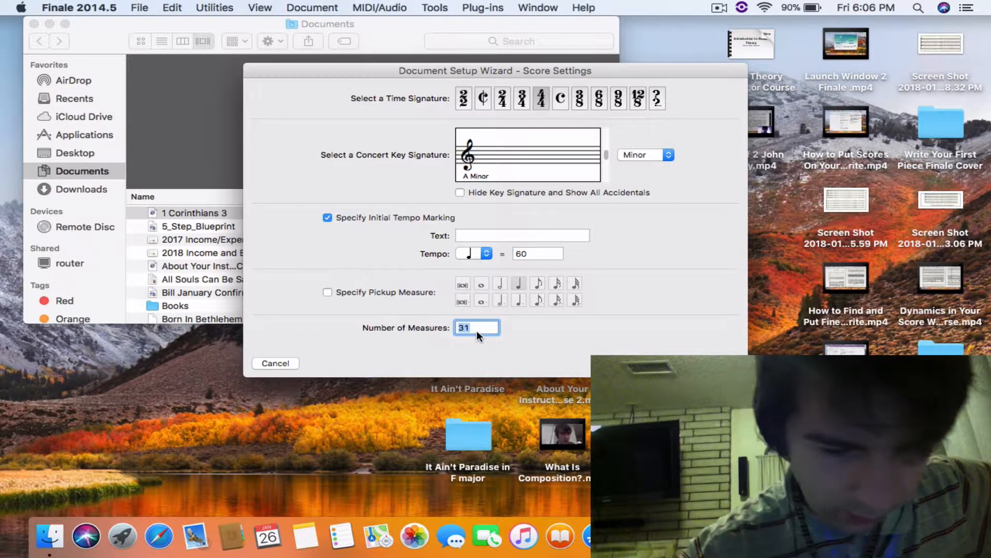
text(100)
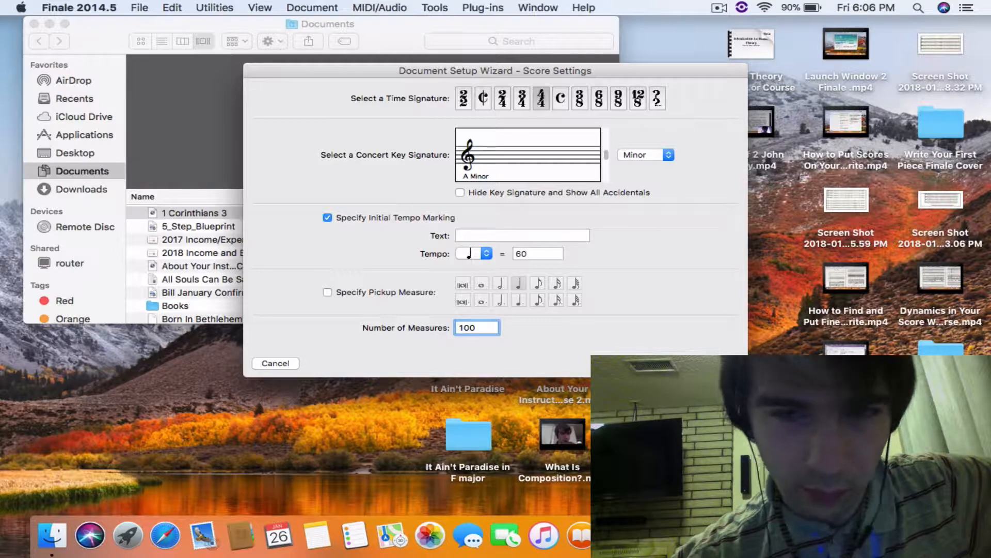
key(Return)
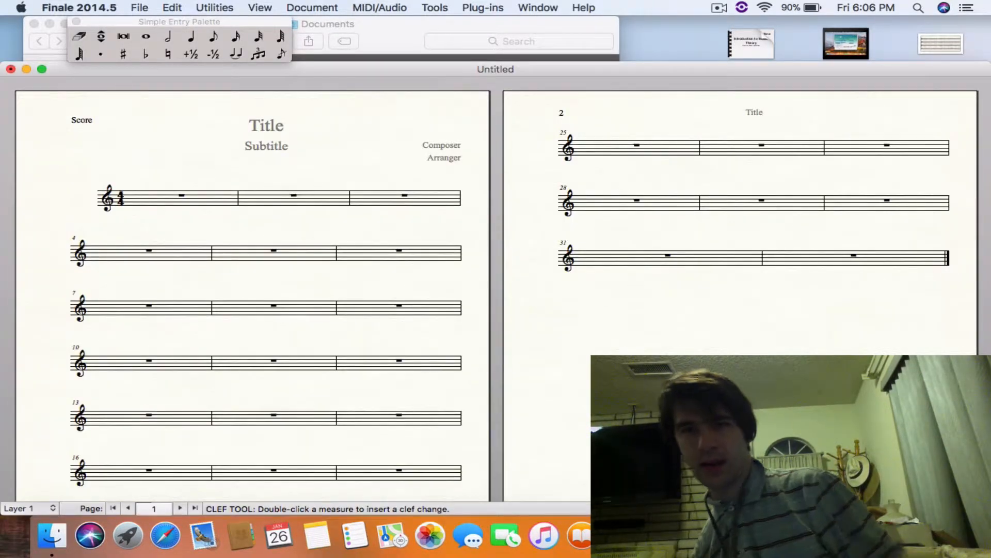
- Show the main tool palette and set the page size for all pages of the score to A3 (11.6875 x 16.53125) in portrait orientation
key(super+Tab)
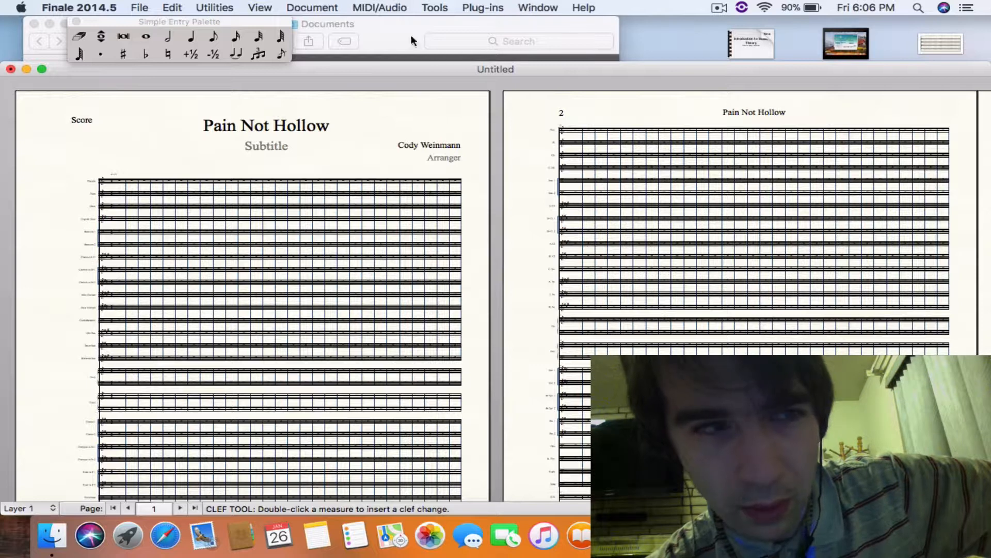
key(super+t)
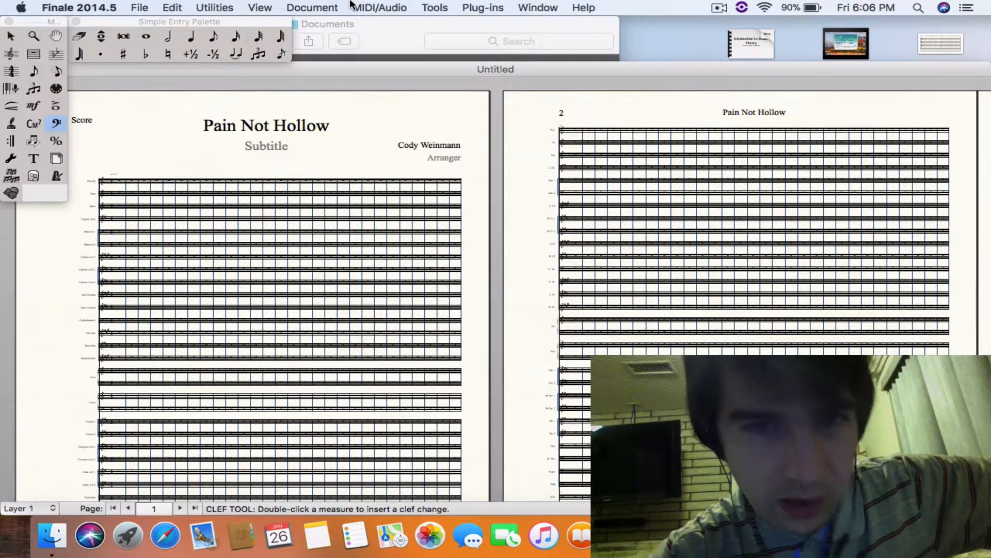
click(58, 159)
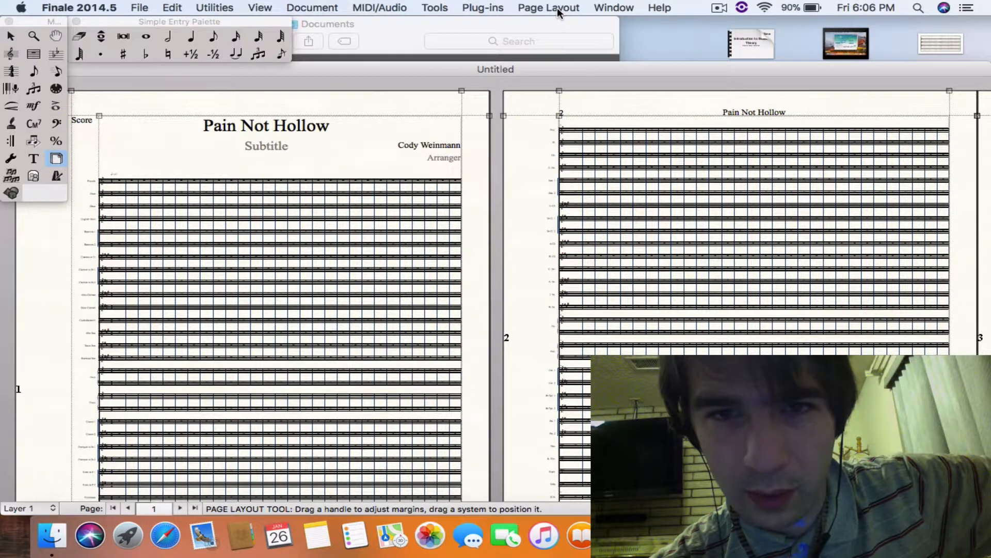
click(551, 7)
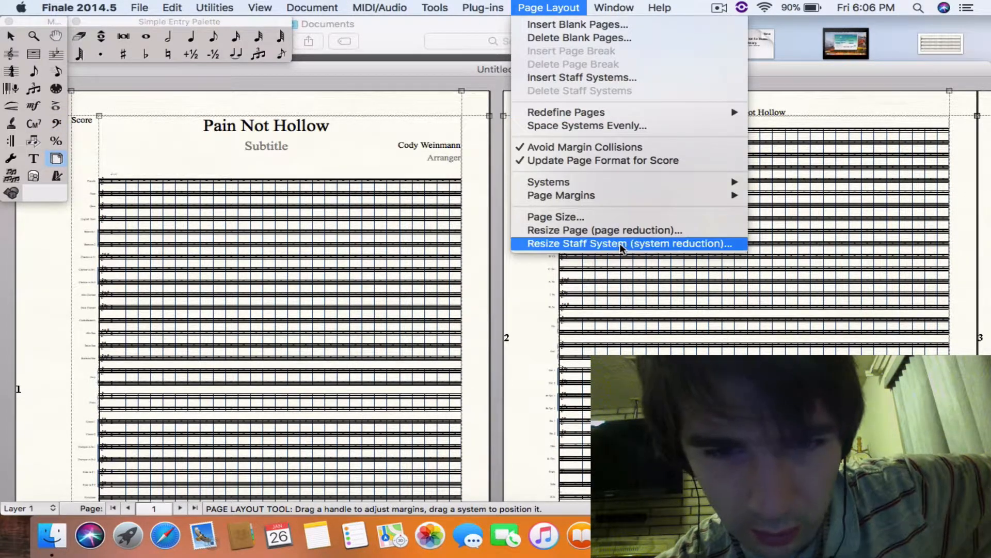
click(591, 216)
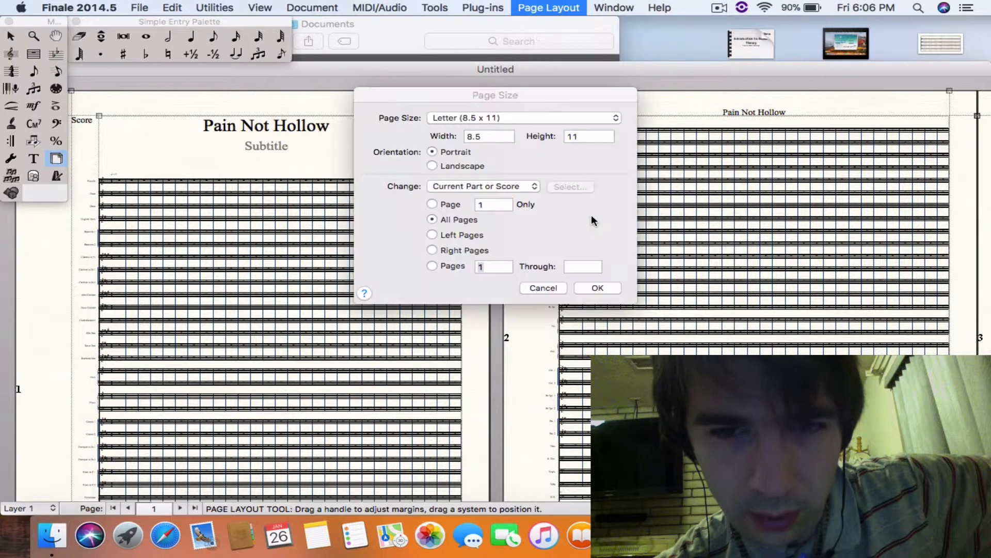
click(510, 116)
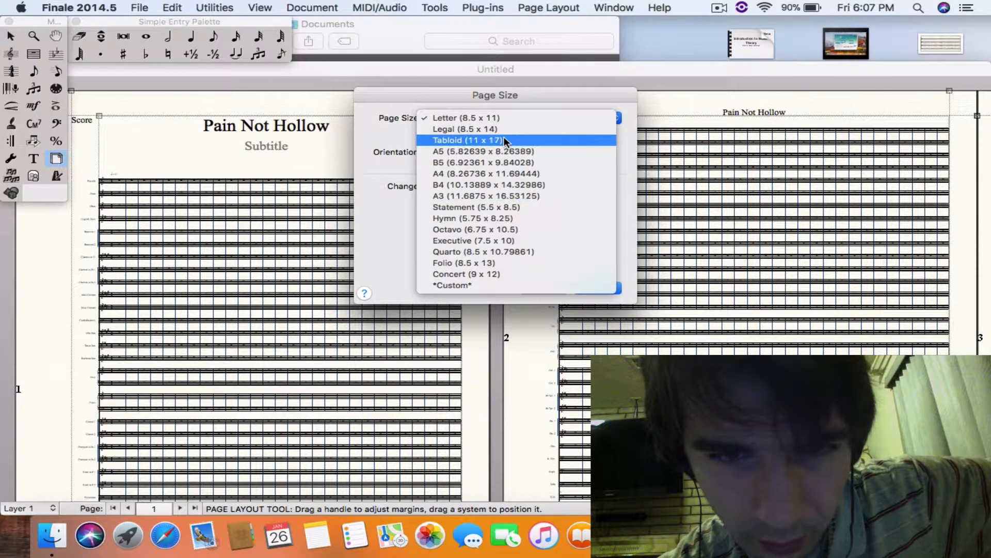
click(514, 193)
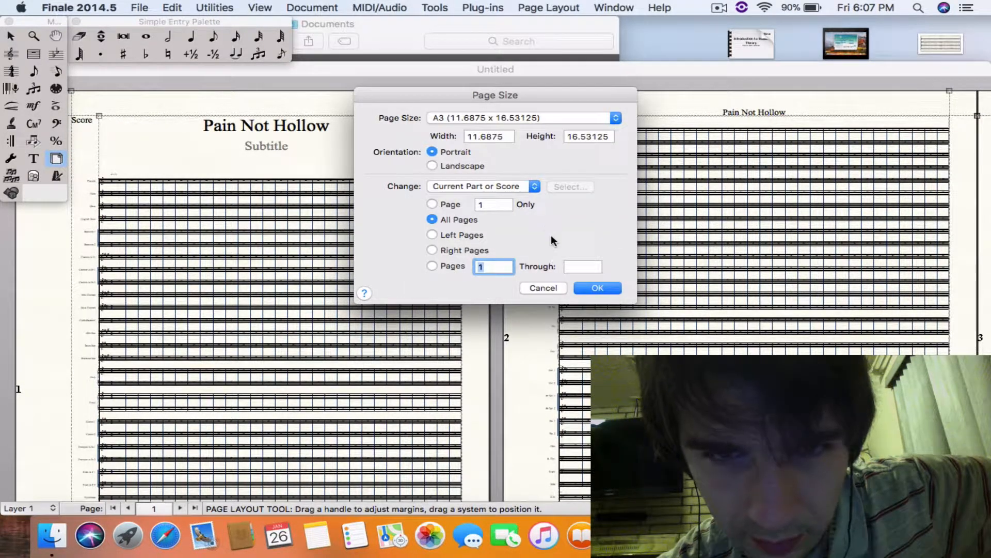
click(606, 285)
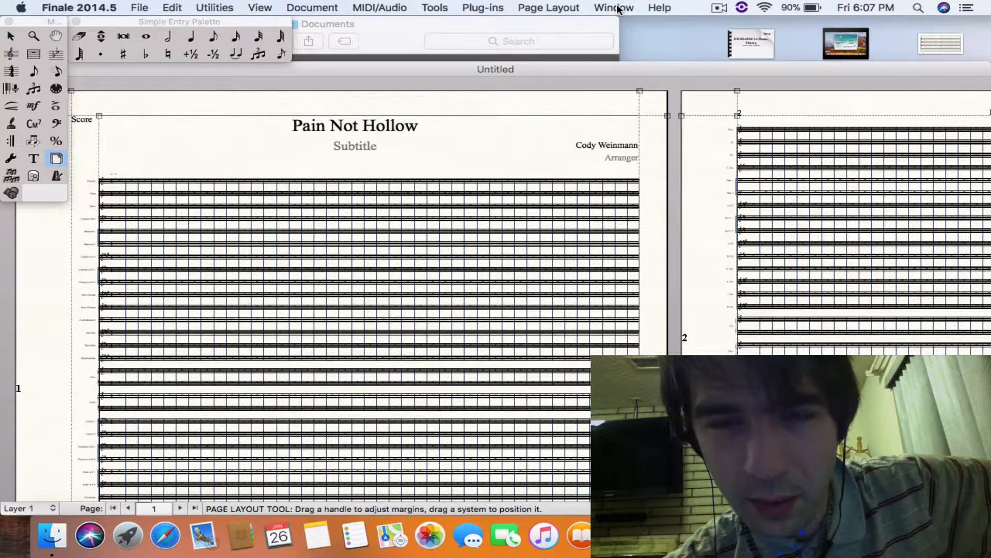
- Resize the staff systems to 56% from system 1 through the end of the piece and check the fit on the page
click(568, 8)
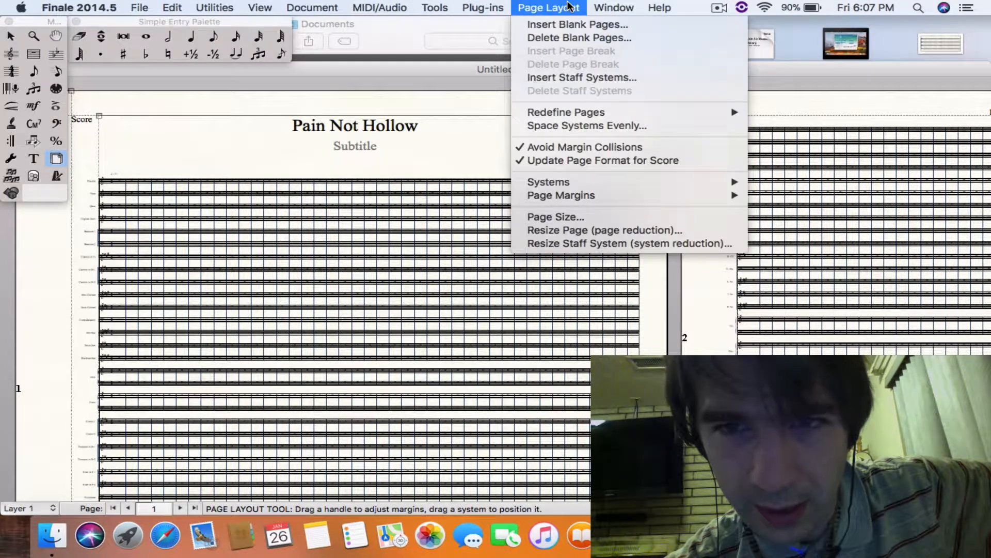
click(589, 245)
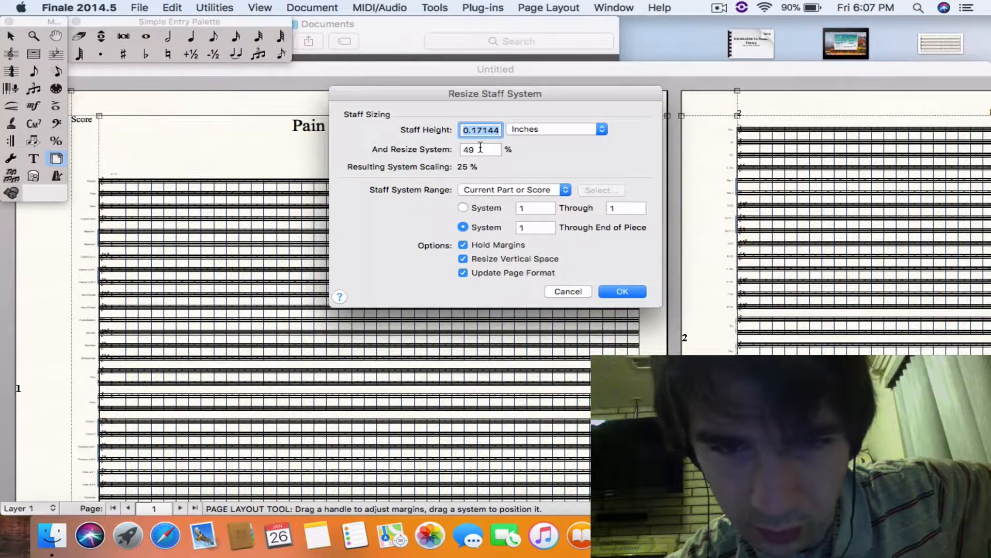
double_click(480, 149)
text(56)
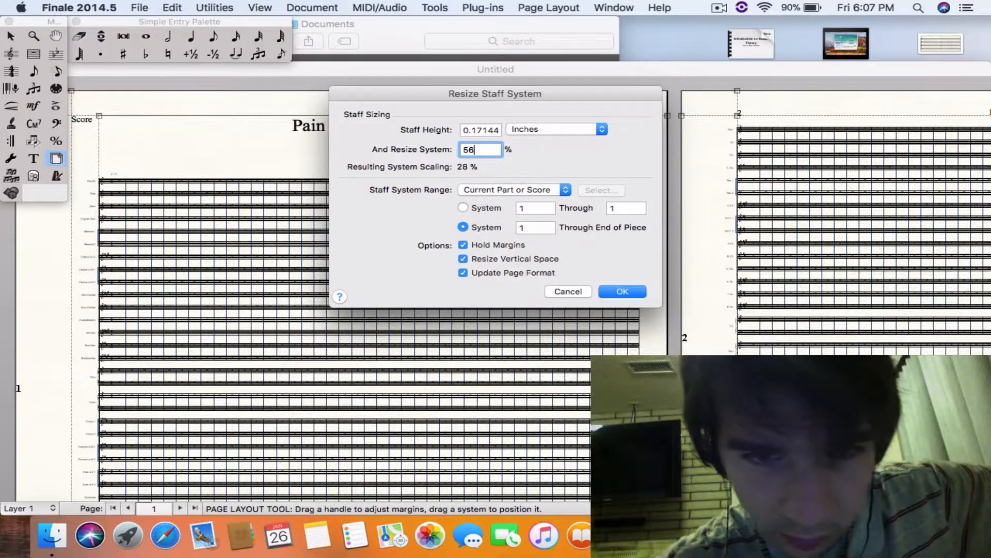
click(621, 290)
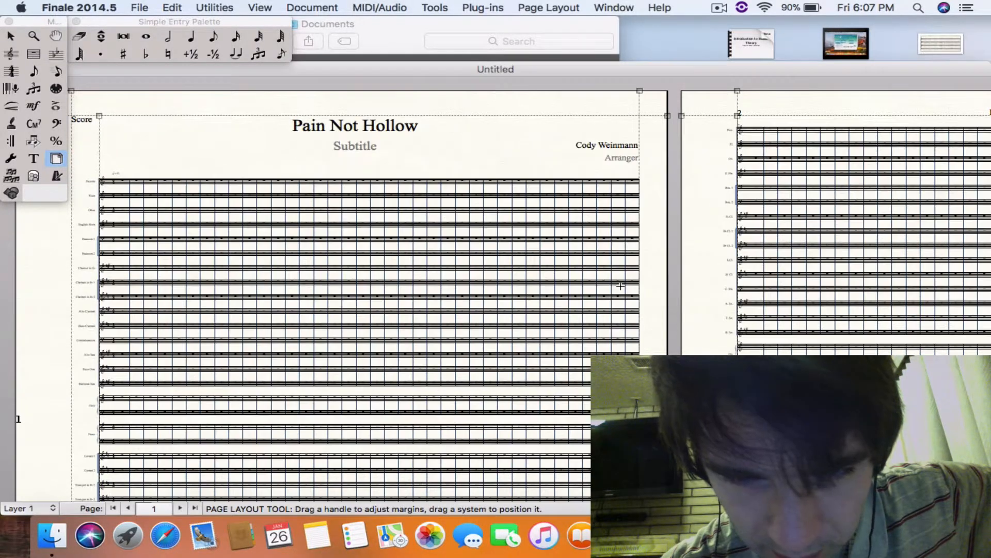
scroll(620, 304, down, 10)
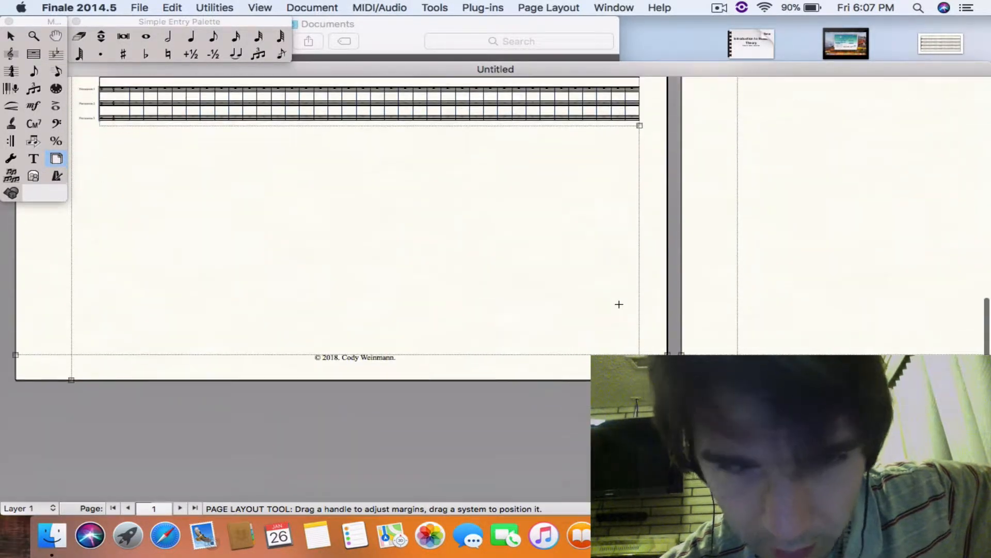
scroll(620, 303, up, 5)
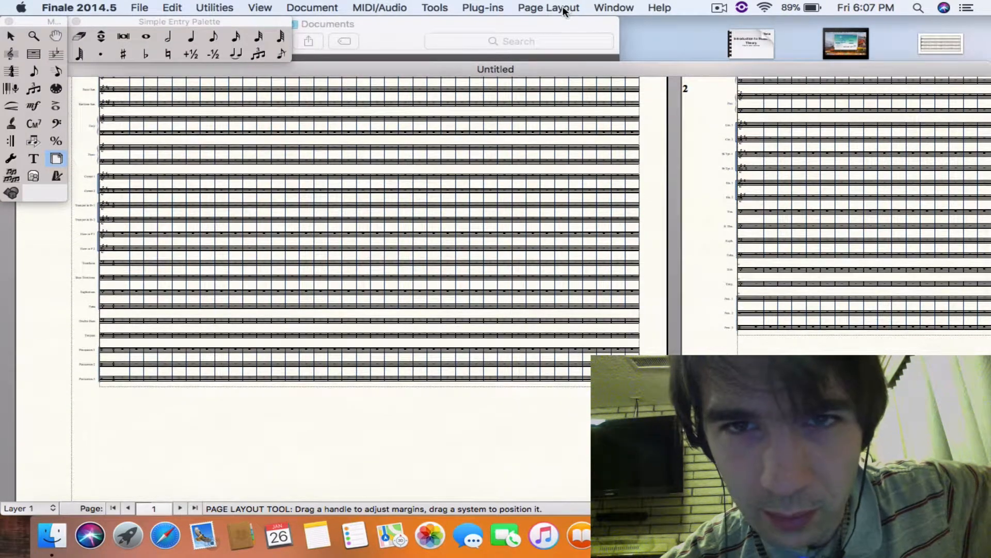
- Resize the staff systems to 78% from system 1 through the end of the piece
click(561, 8)
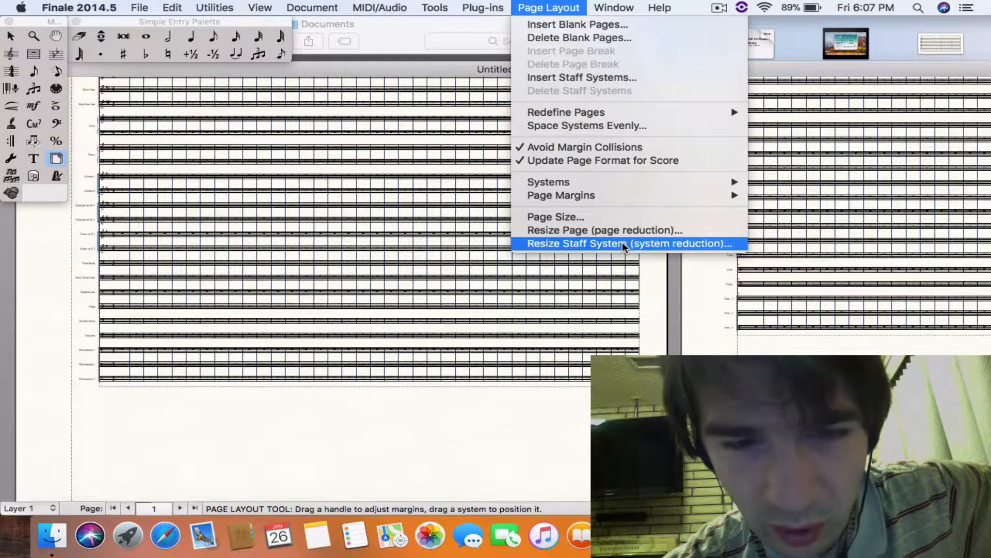
click(621, 244)
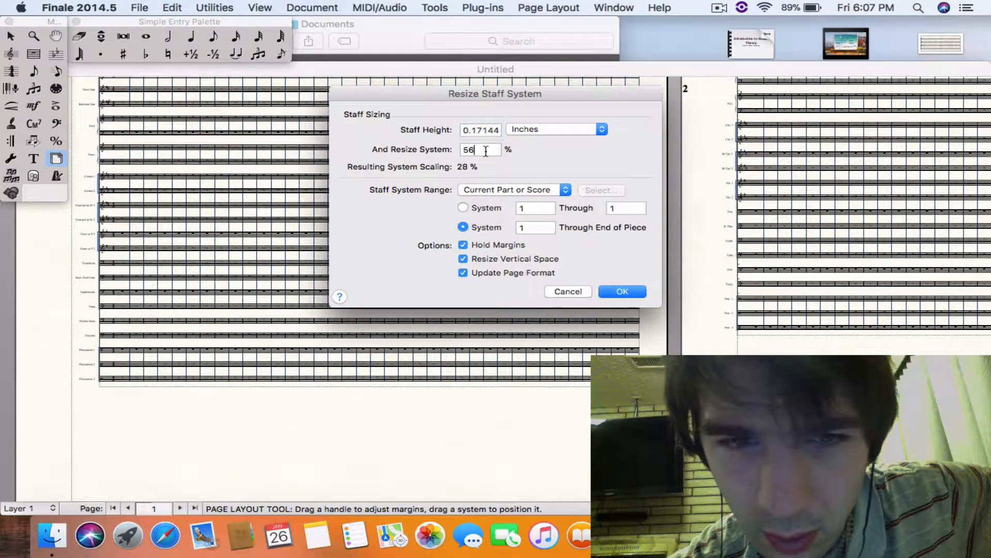
double_click(486, 150)
text(78)
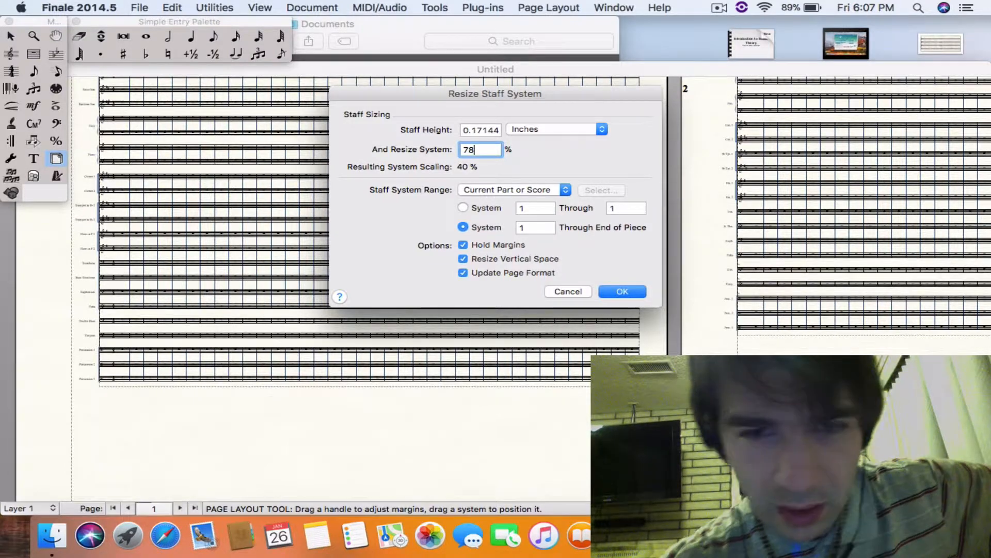
click(624, 291)
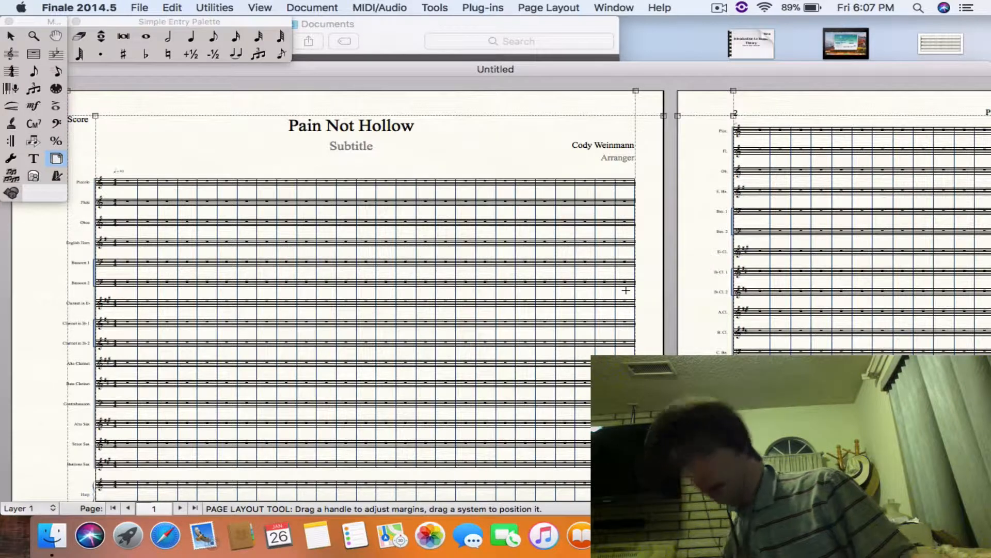
- Open the MIDI/Internal Speaker Setup and assign V25 Out as the input device for channels 1-16
click(388, 8)
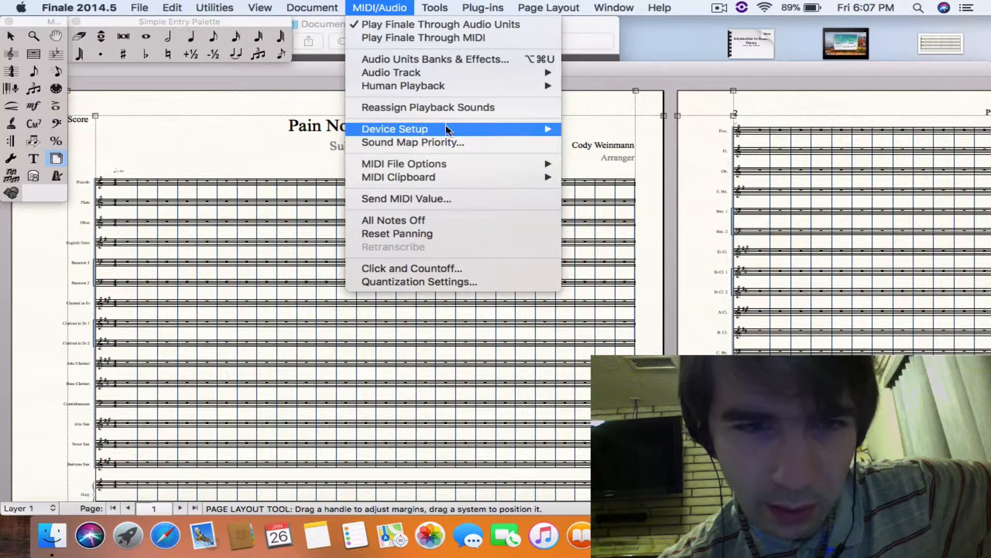
mouse_move(446, 125)
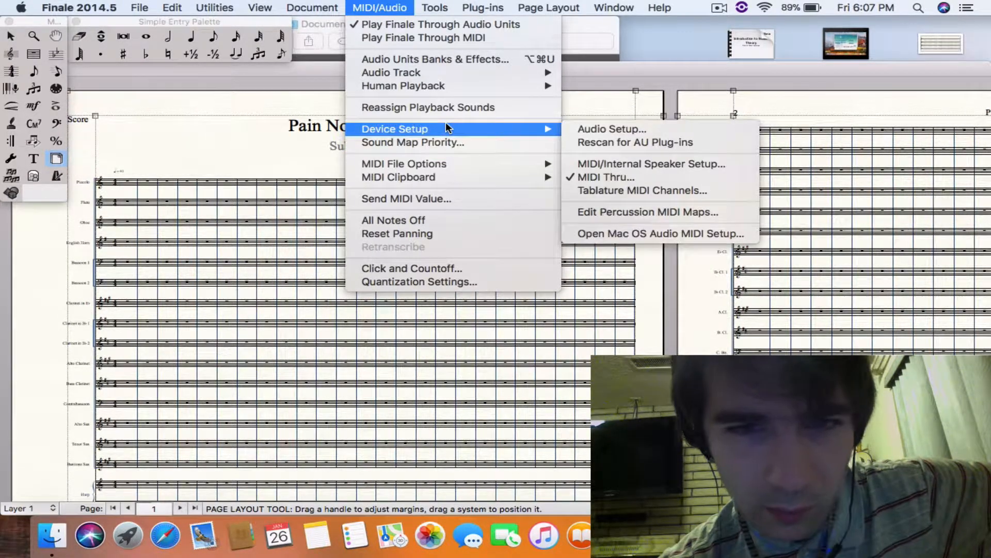
click(625, 163)
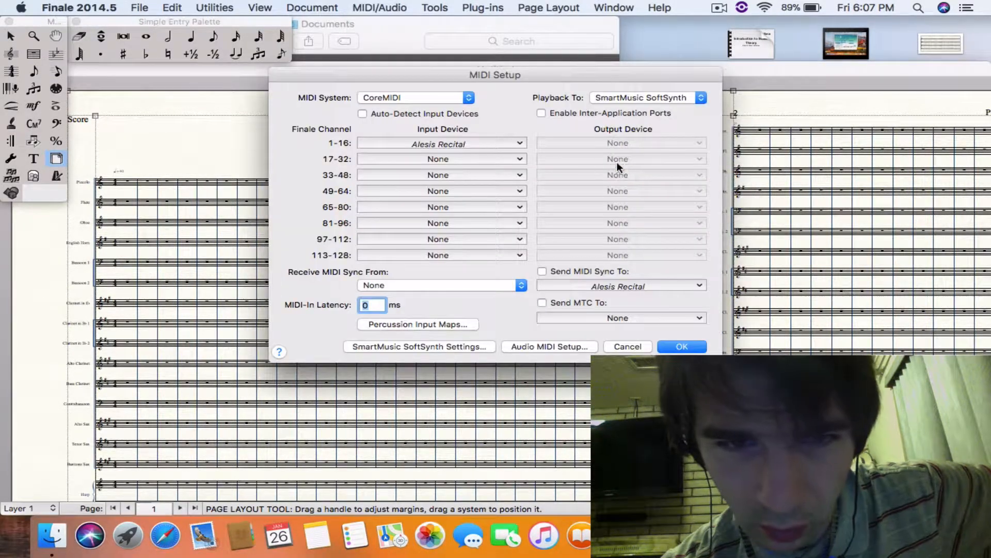
click(465, 144)
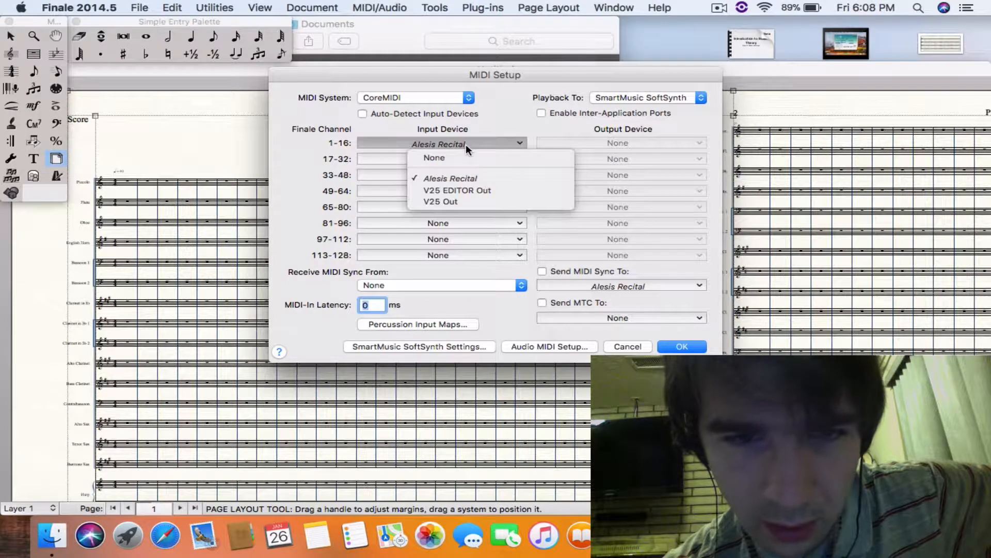
click(470, 200)
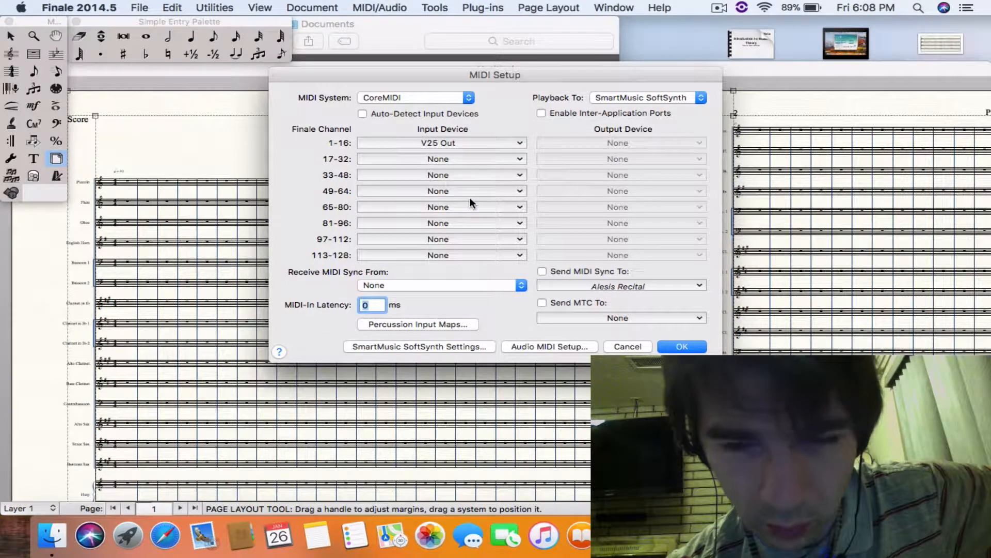
- Choose V25 In as the device to send MIDI sync to and V25 Out as the one to receive from, and apply the MIDI setup
click(649, 285)
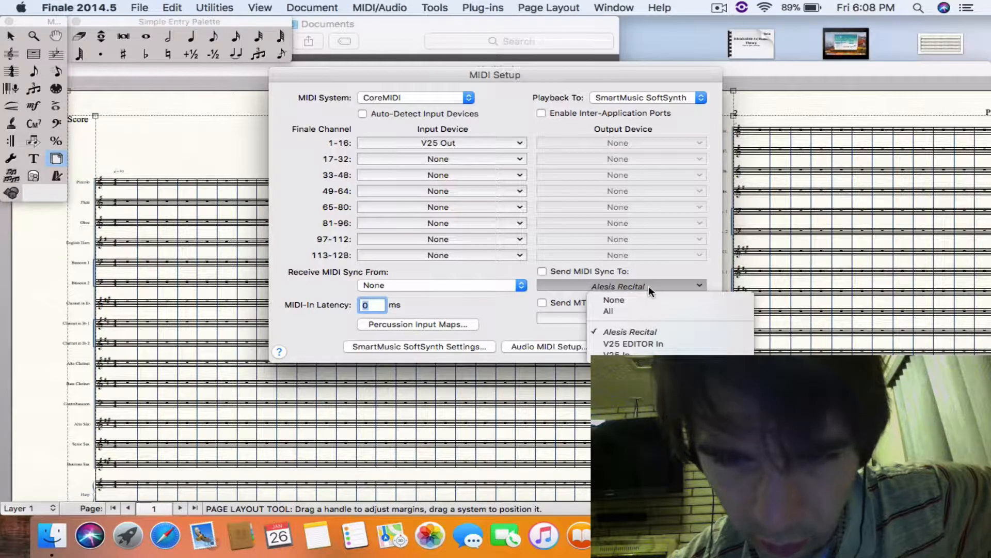
click(632, 353)
click(505, 283)
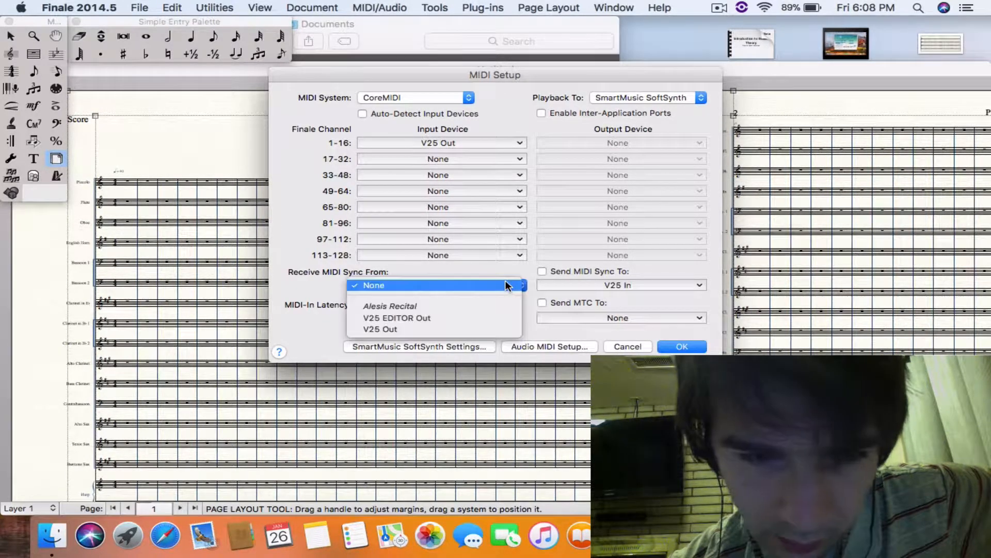
click(496, 319)
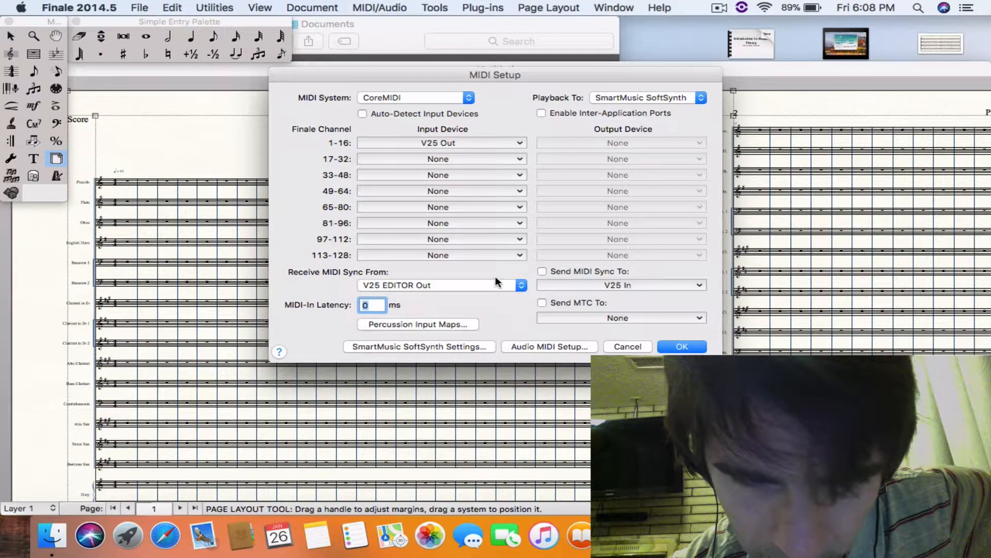
click(496, 282)
click(491, 295)
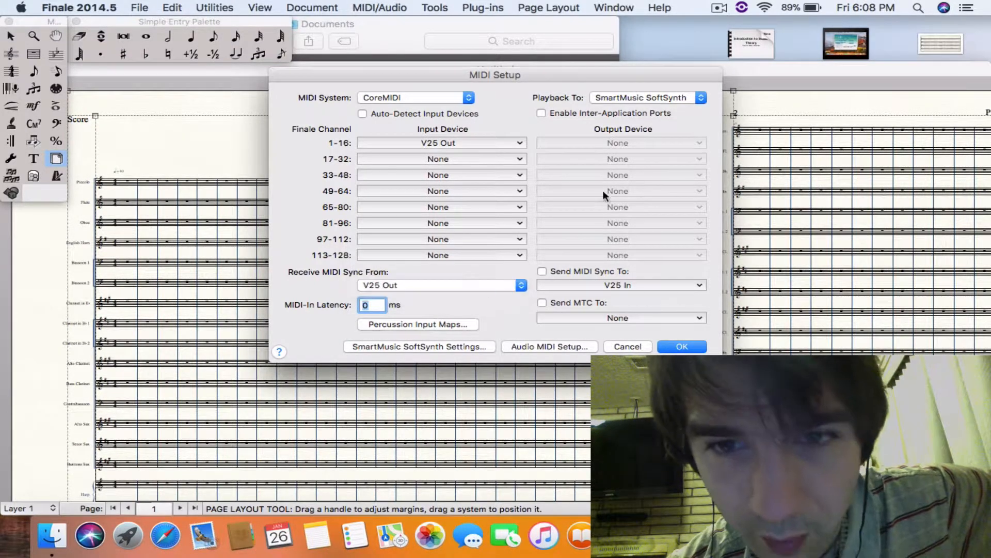
click(697, 347)
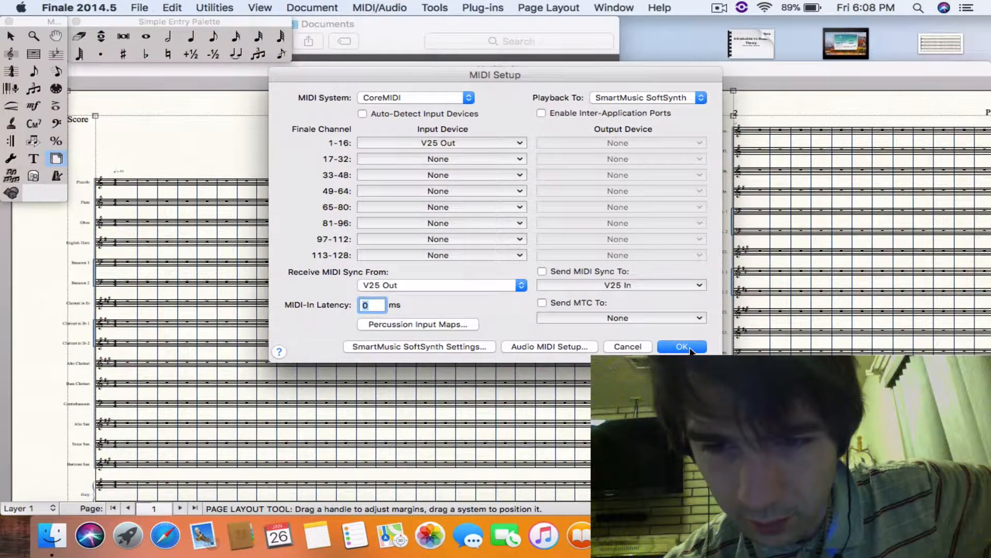
- Reassign the playback sounds for the score and accept altering the document
click(499, 8)
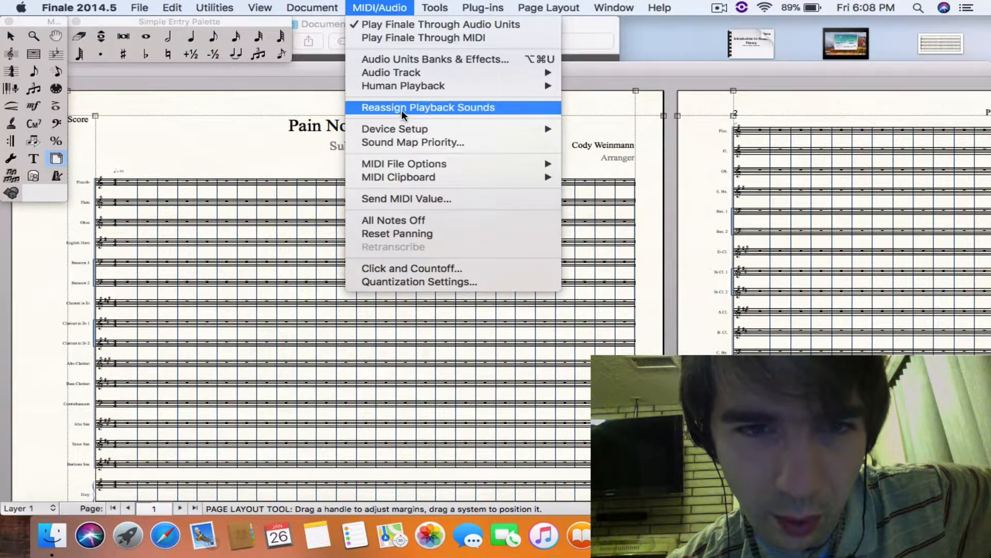
click(402, 108)
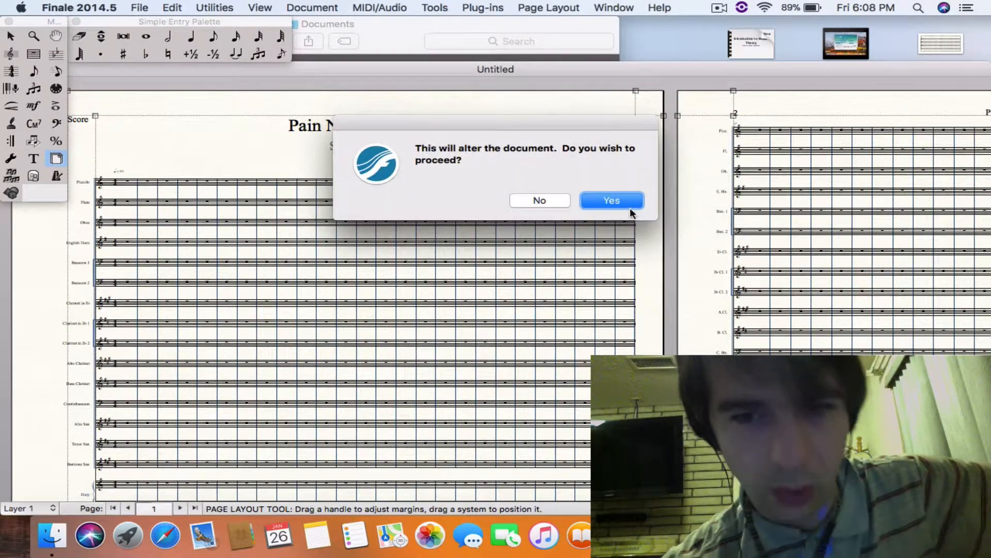
click(628, 204)
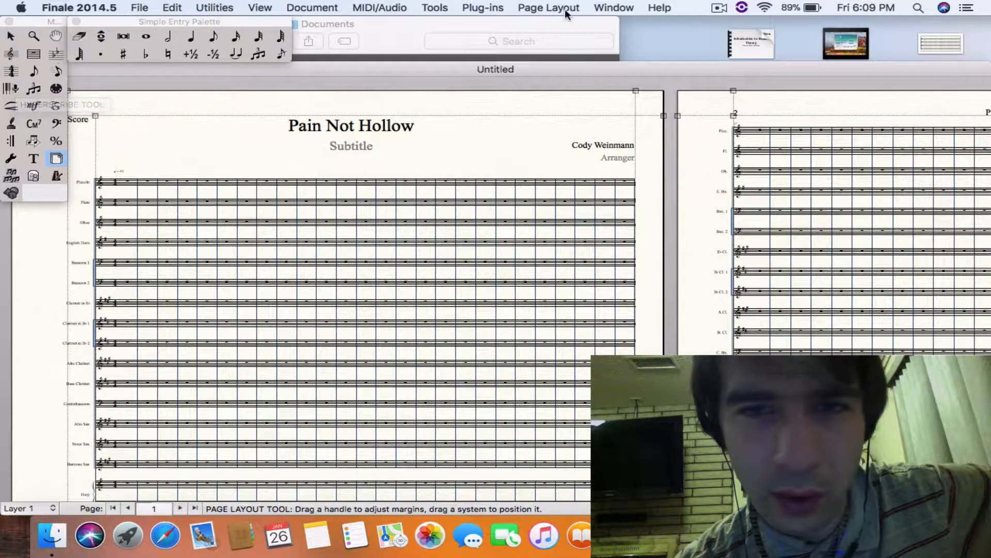
- Review the instruments and their assigned sounds in the Score Manager, then close it
click(627, 7)
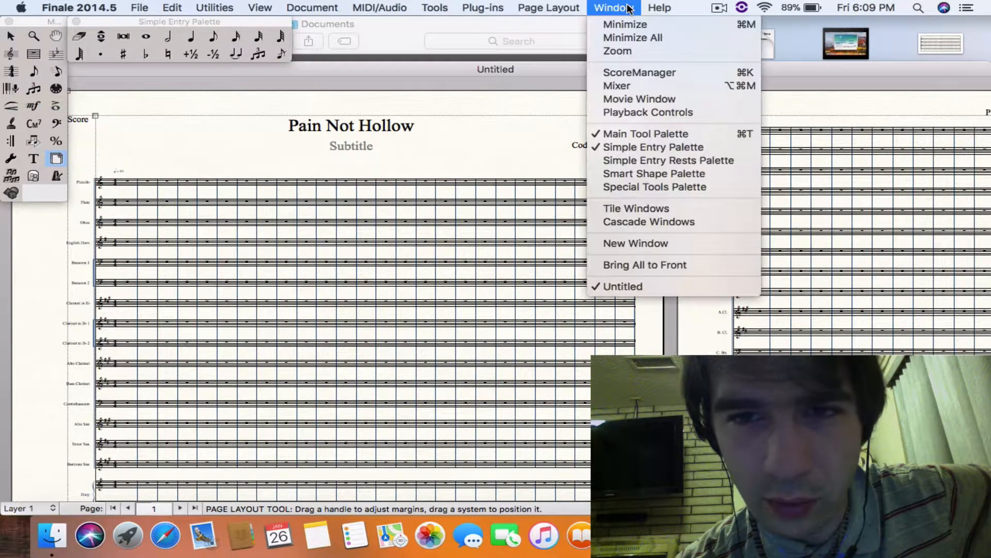
click(634, 73)
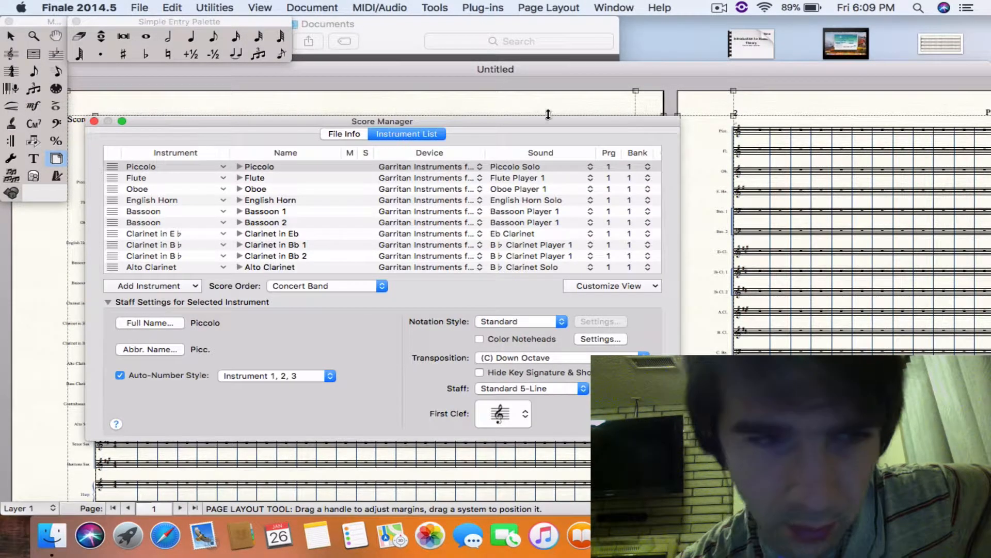
click(94, 122)
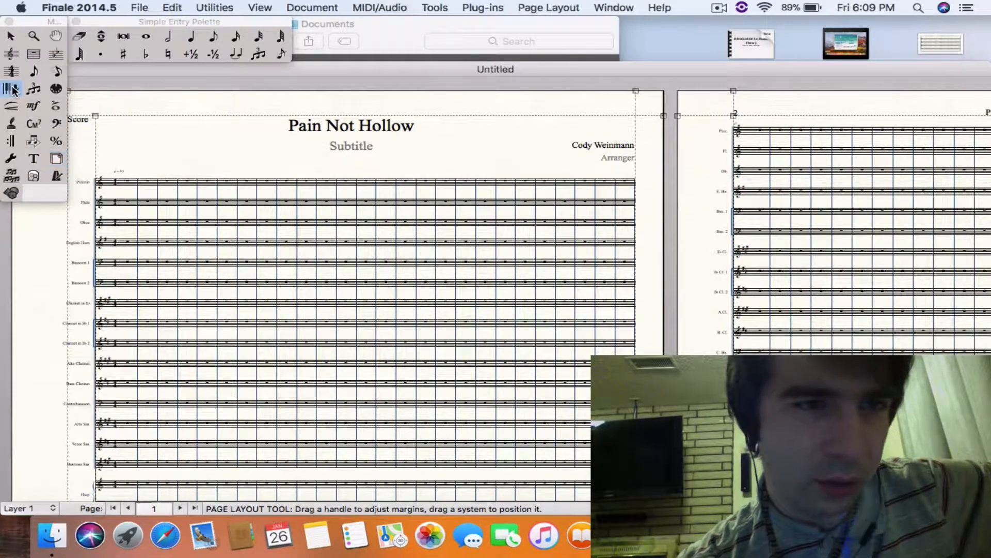
- Activate the HyperScribe tool, accept the Human Playback warning, and record a melody on the Flute staff from its first measure
click(11, 89)
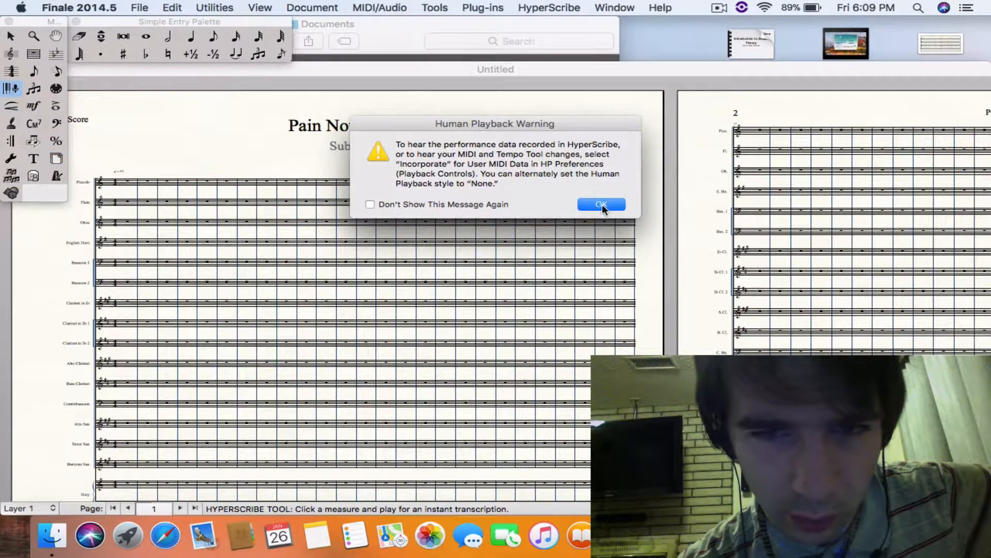
click(602, 204)
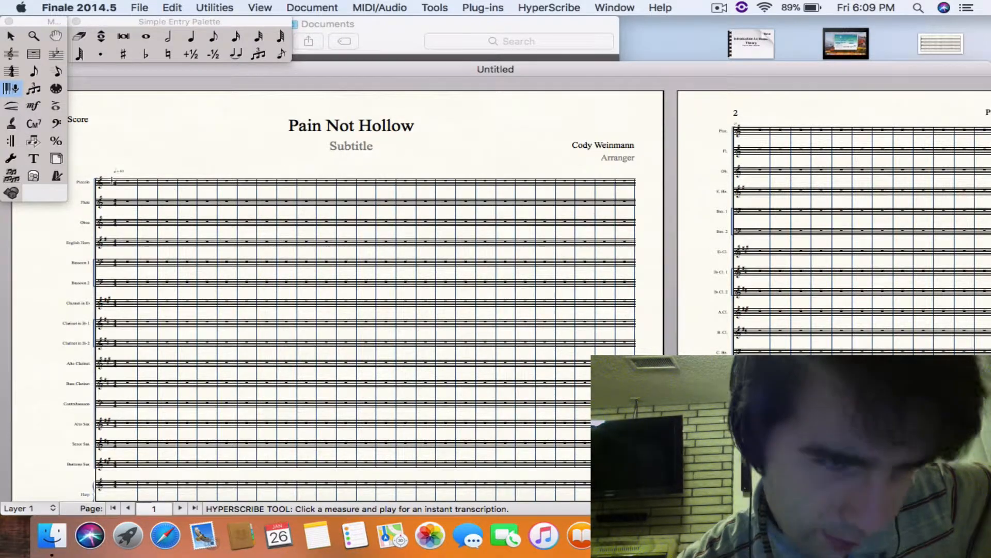
scroll(156, 358, down, 8)
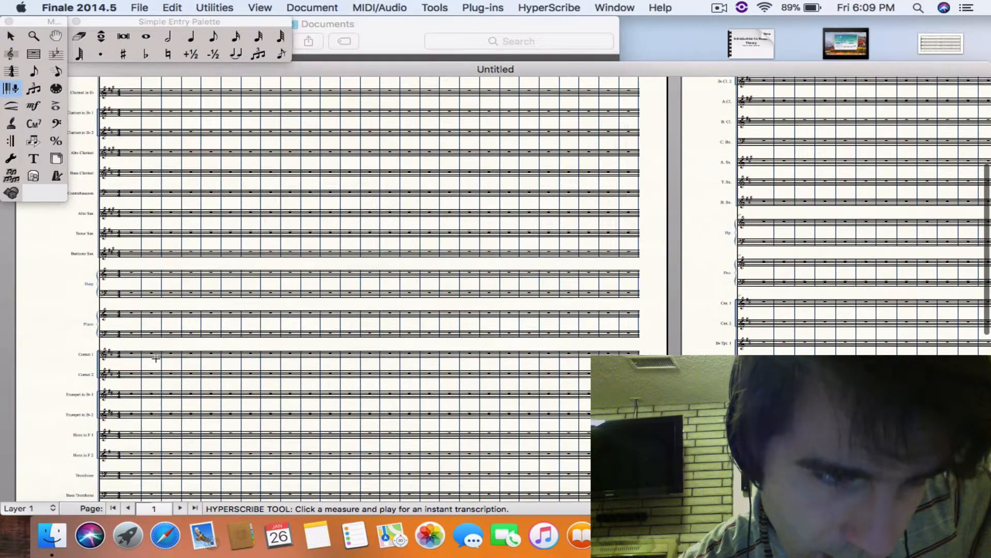
scroll(129, 147, up, 1)
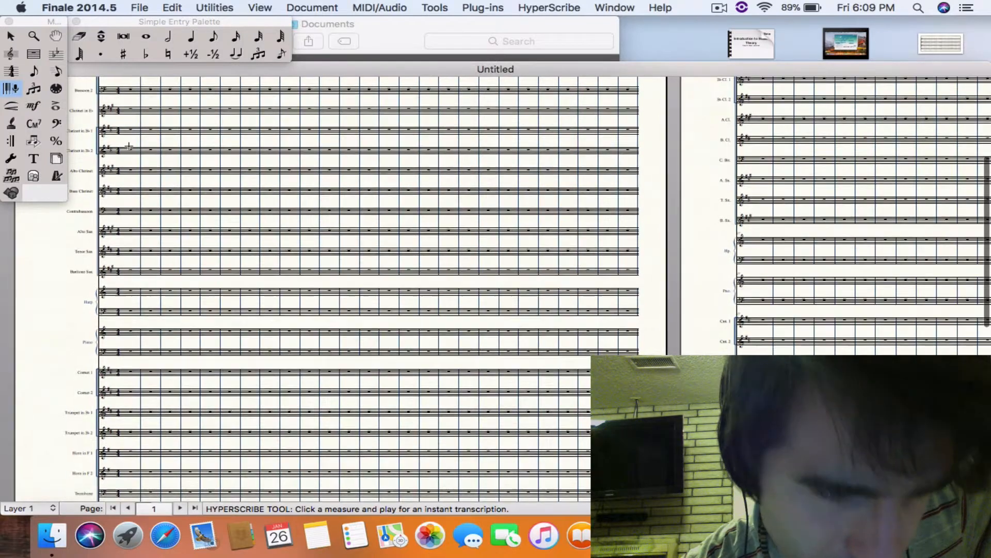
scroll(128, 134, up, 2)
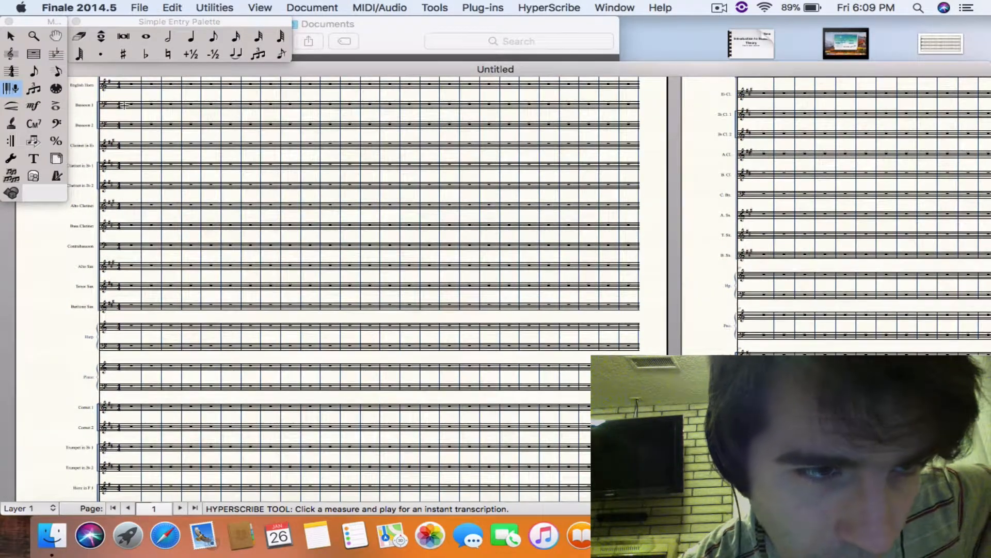
scroll(132, 127, up, 4)
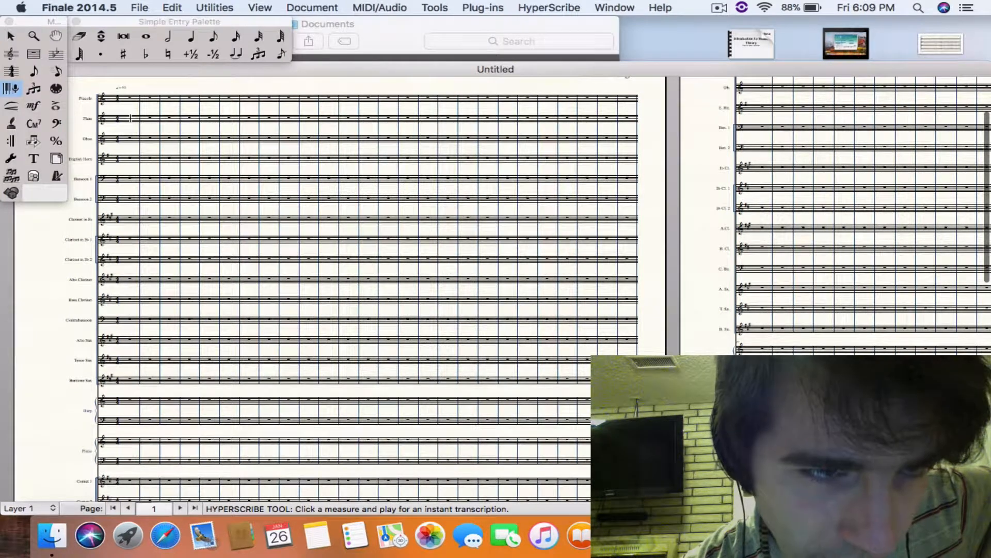
click(131, 119)
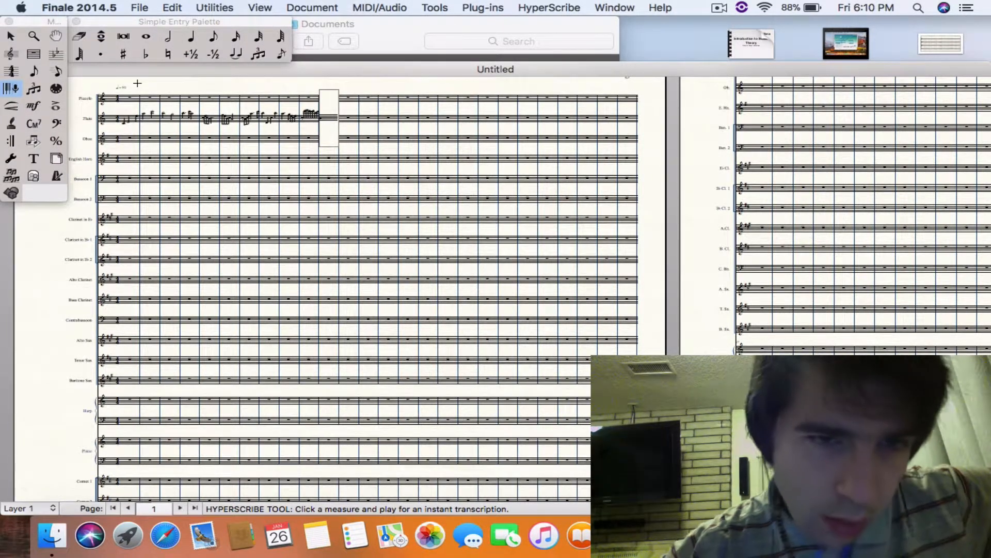
click(219, 199)
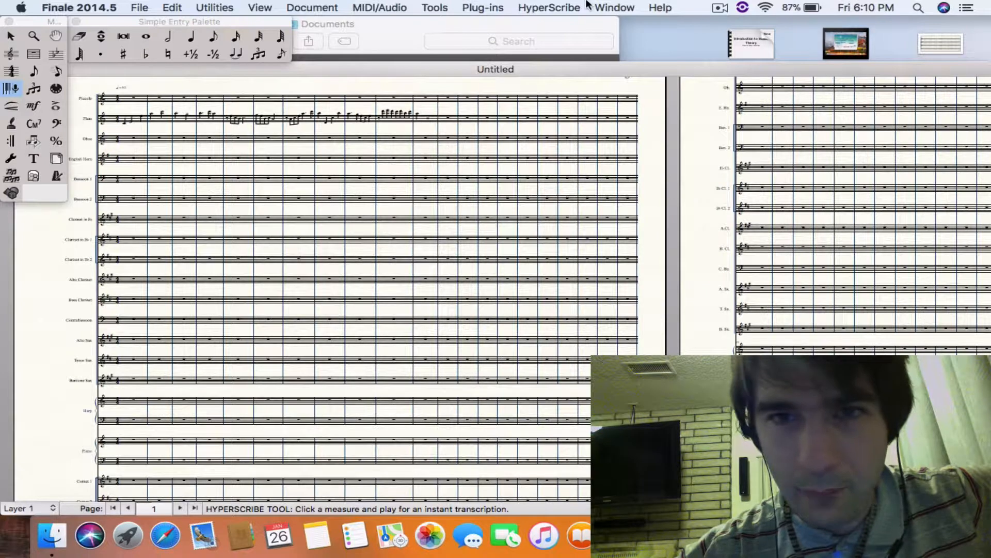
- Set the HyperScribe record mode to Split into Two Staves, with the fixed split point at MIDI note 55
click(567, 8)
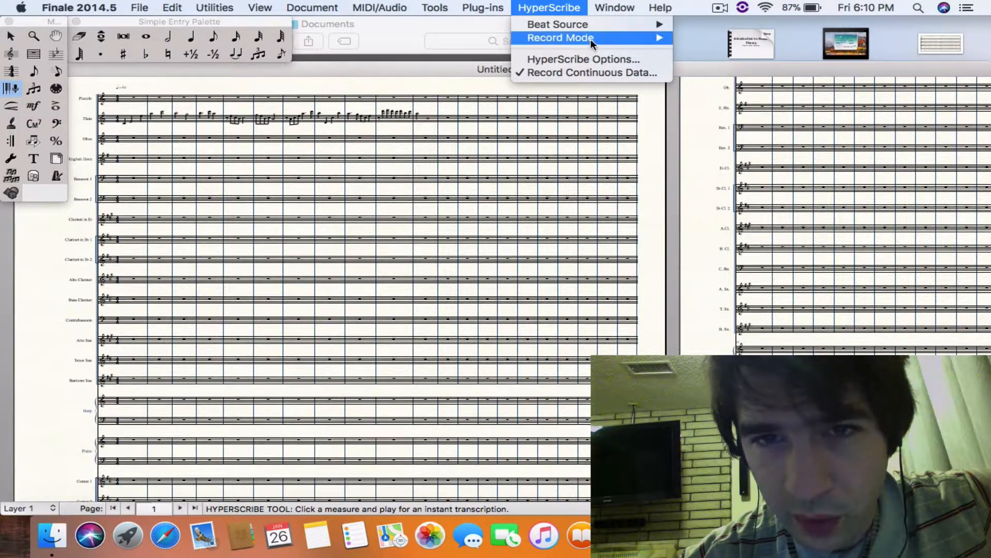
mouse_move(590, 39)
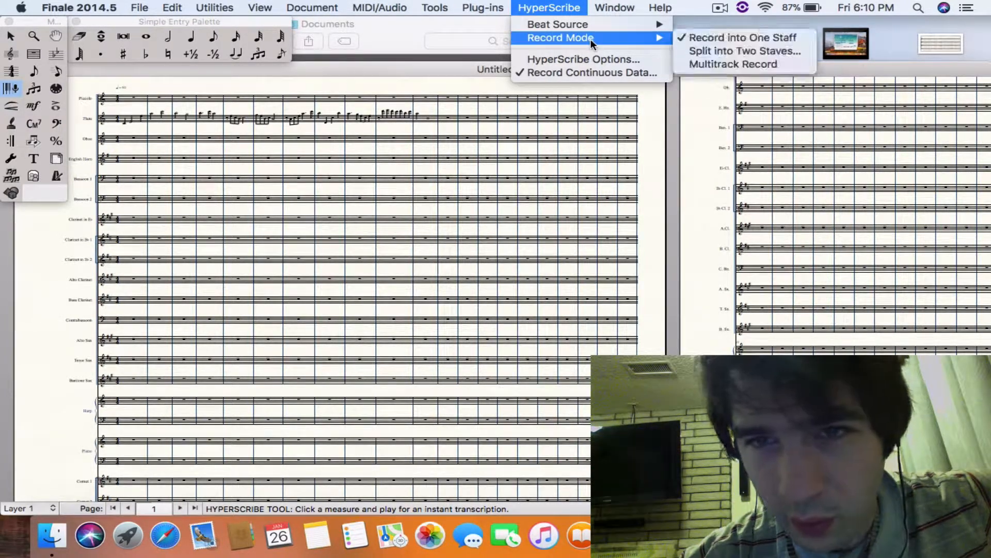
click(726, 50)
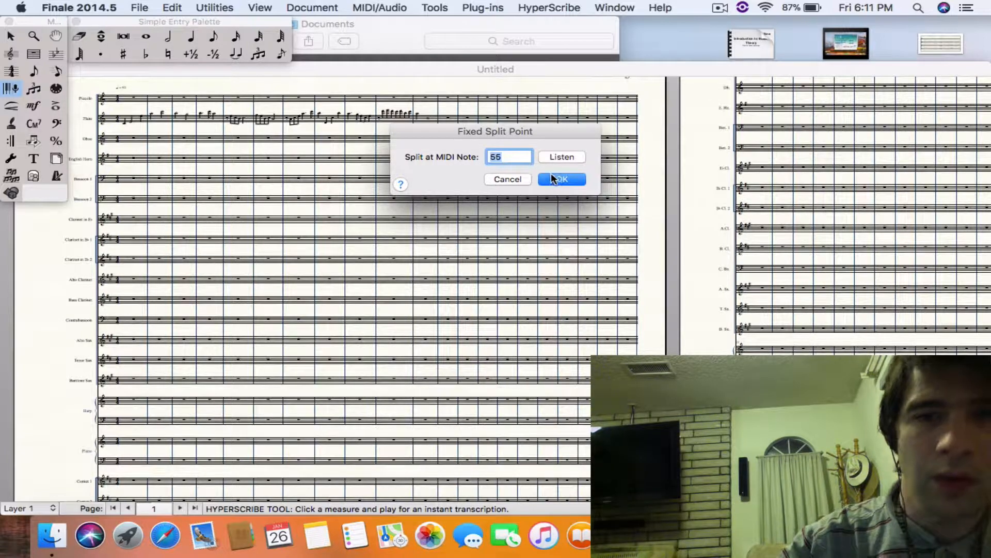
click(551, 174)
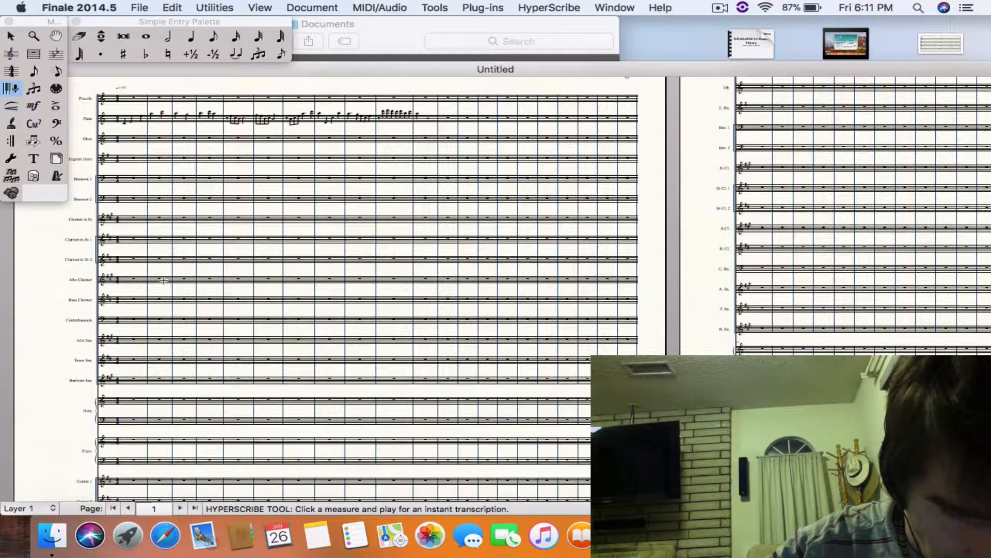
- Record a two-staff Harp part with HyperScribe, starting in the measure just after the flute melody ends and continuing onto page 2
click(133, 402)
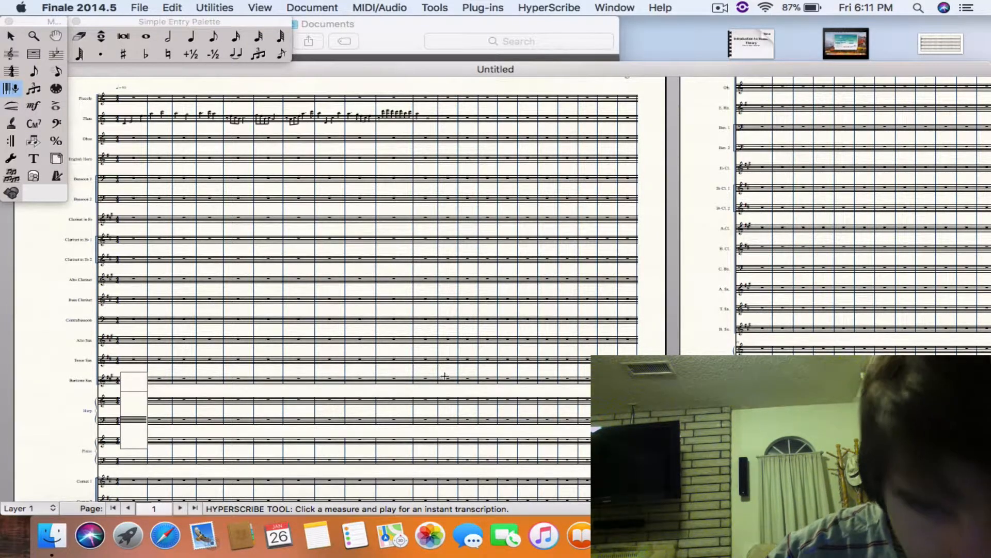
click(436, 403)
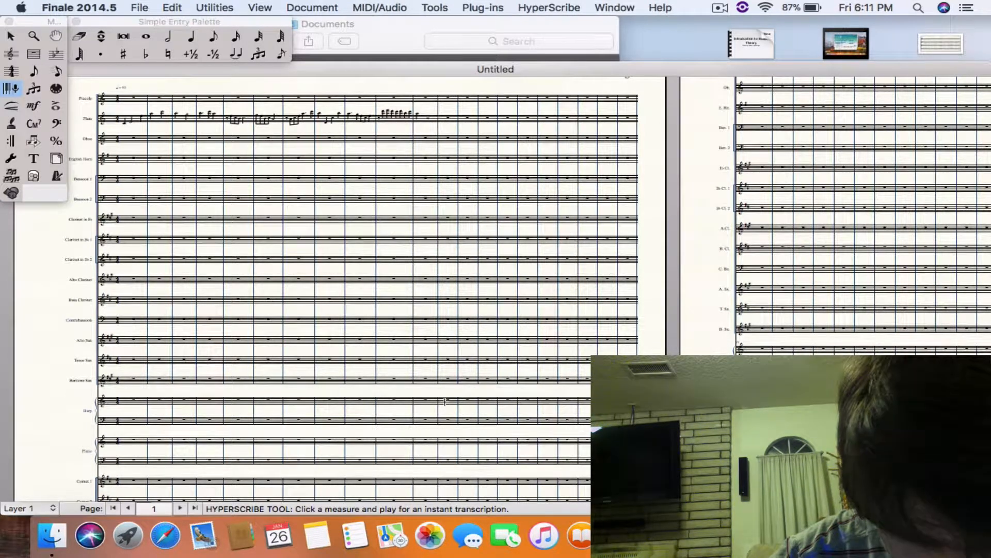
click(445, 401)
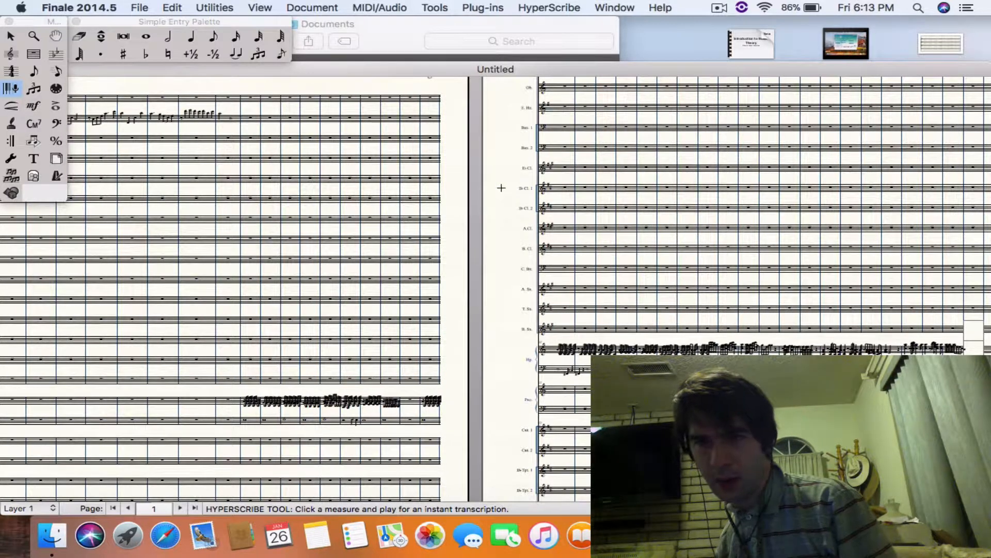
click(588, 215)
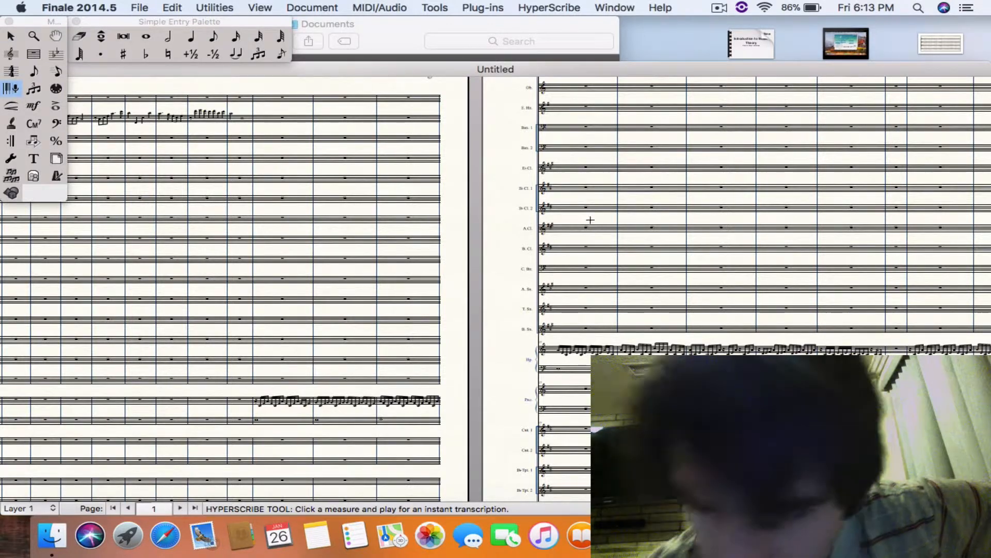
scroll(672, 212, up, 2)
scroll(672, 212, up, 2)
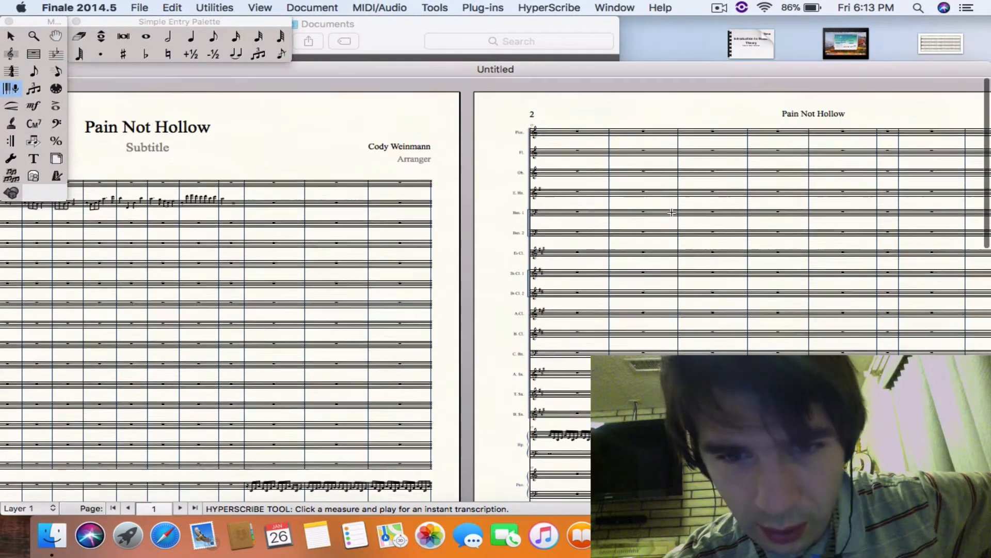